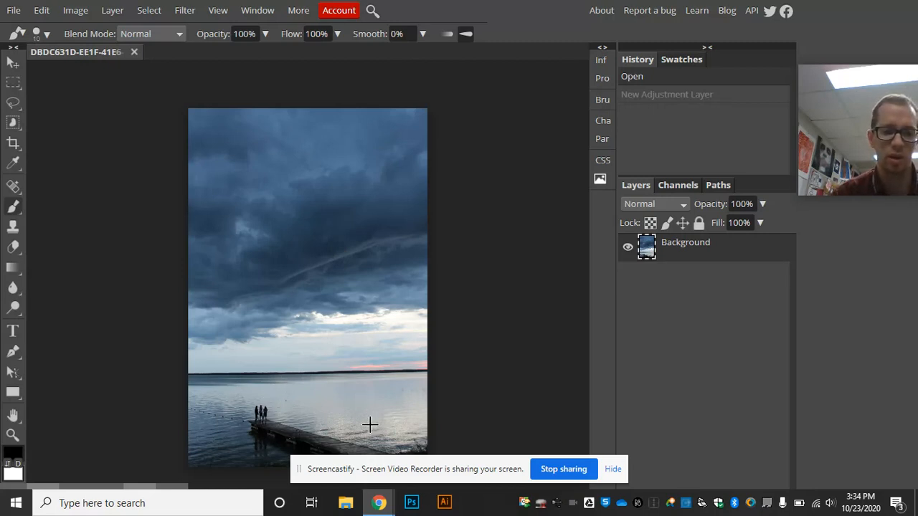
pyautogui.click(97, 142)
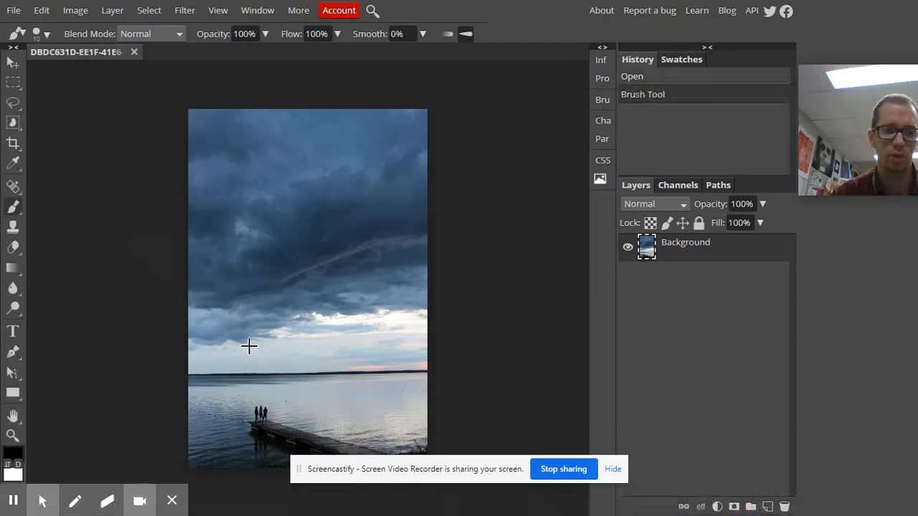
pyautogui.scroll(1, 257, 376)
pyautogui.scroll(1, 257, 376)
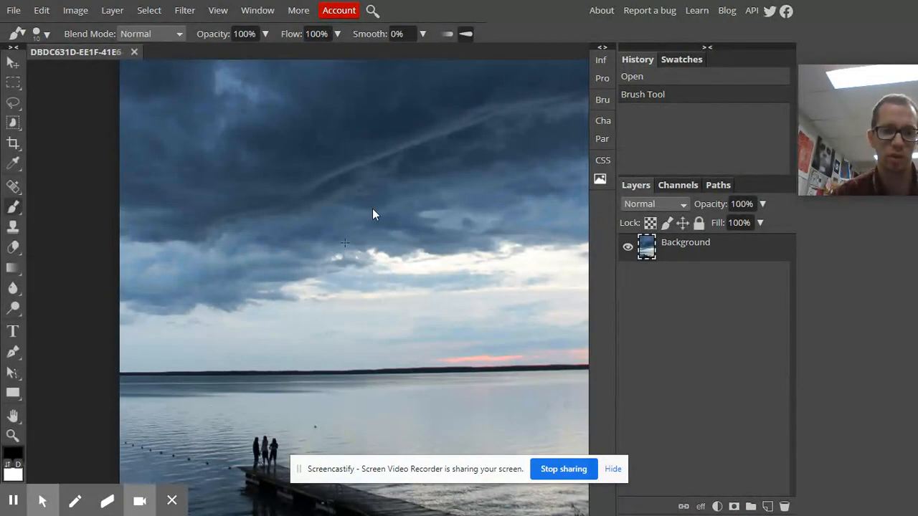
pyautogui.moveTo(370, 192); pyautogui.dragTo(276, 246)
pyautogui.scroll(-2, 276, 245)
pyautogui.moveTo(391, 271); pyautogui.dragTo(374, 353)
pyautogui.scroll(-2, 374, 352)
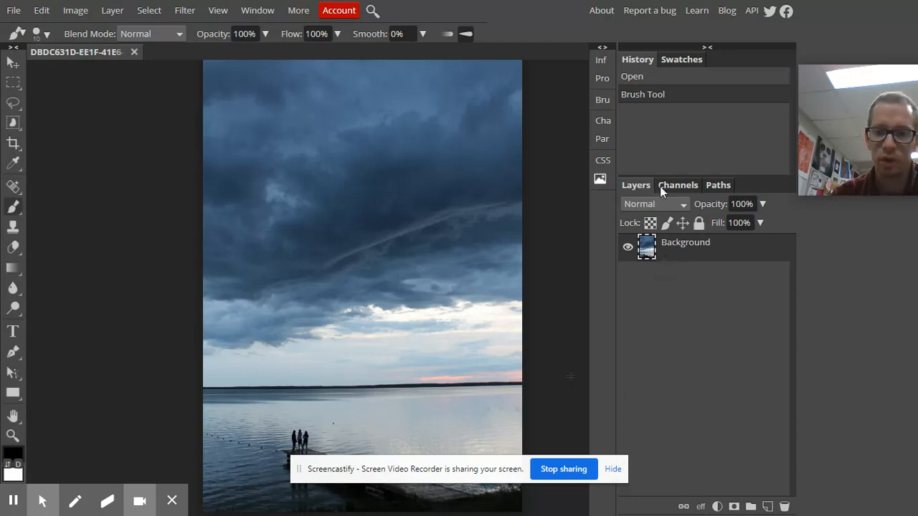
# - Add a Levels adjustment layer above the Background photo
pyautogui.click(717, 507)
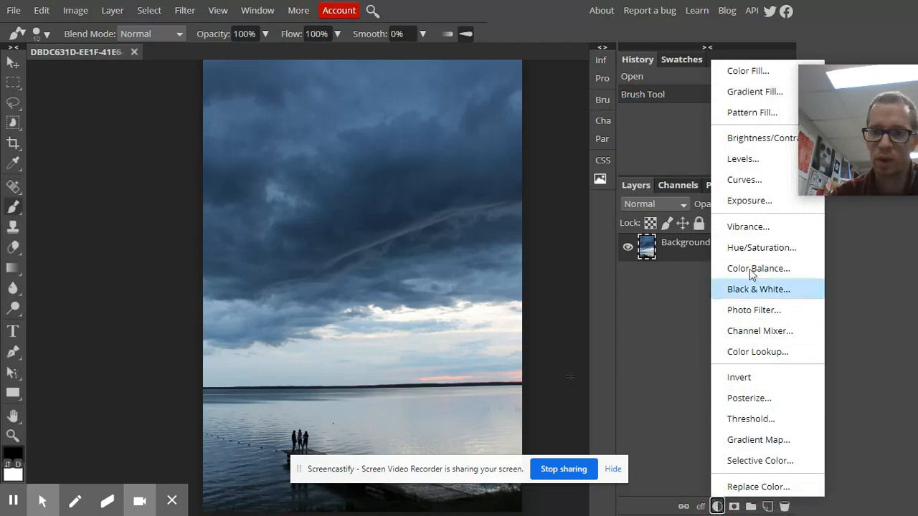
pyautogui.click(767, 164)
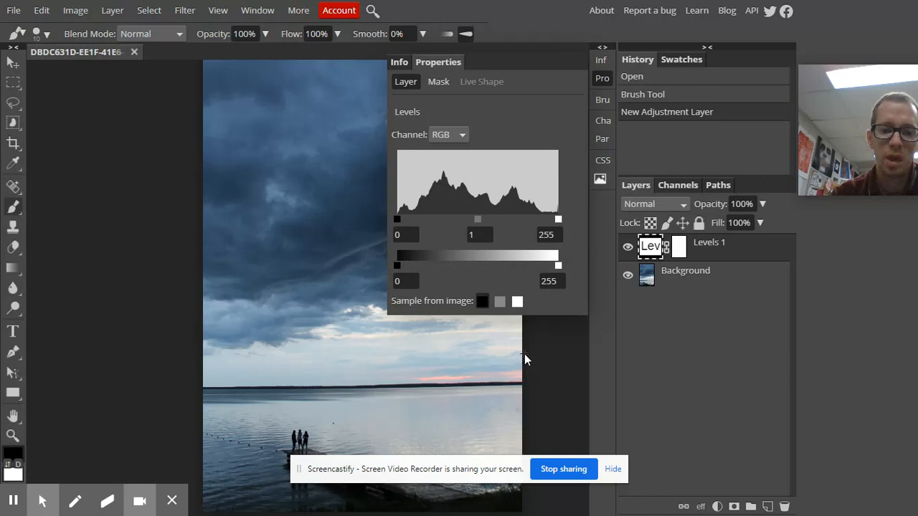
pyautogui.scroll(-1, 348, 327)
pyautogui.scroll(1, 347, 327)
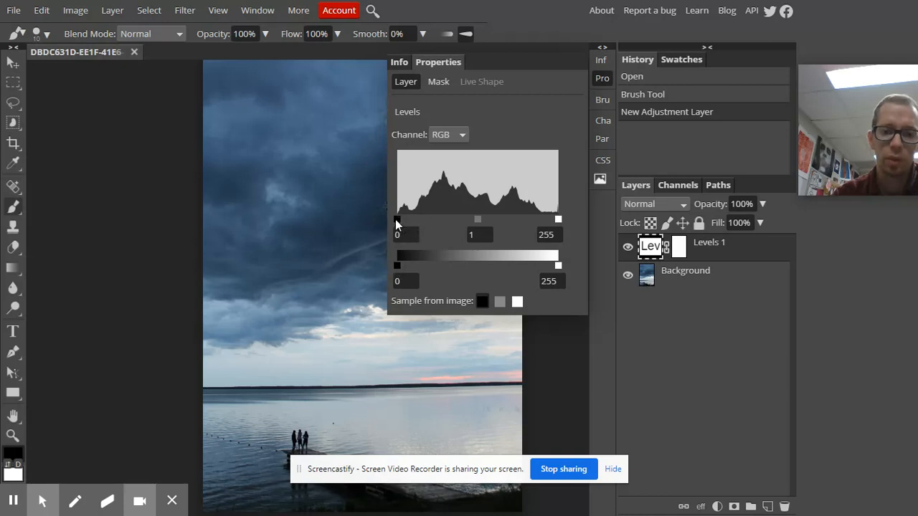
# - Try darkening the shadows by raising the RGB black input level to 33, and return it to 0
pyautogui.moveTo(397, 221)
pyautogui.mouseDown()
pyautogui.moveTo(423, 222)
pyautogui.moveTo(391, 225)
pyautogui.mouseUp()
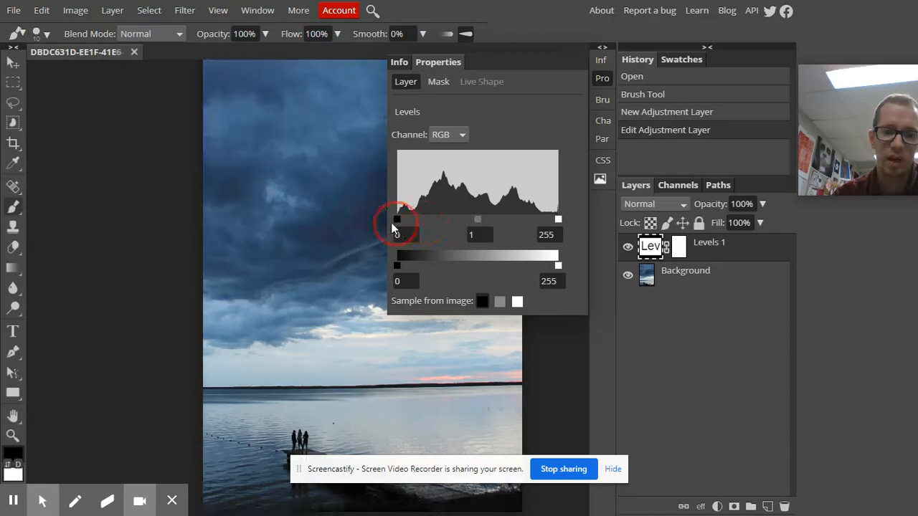
pyautogui.moveTo(558, 220)
pyautogui.mouseDown()
pyautogui.moveTo(522, 221)
pyautogui.moveTo(571, 231)
pyautogui.mouseUp()
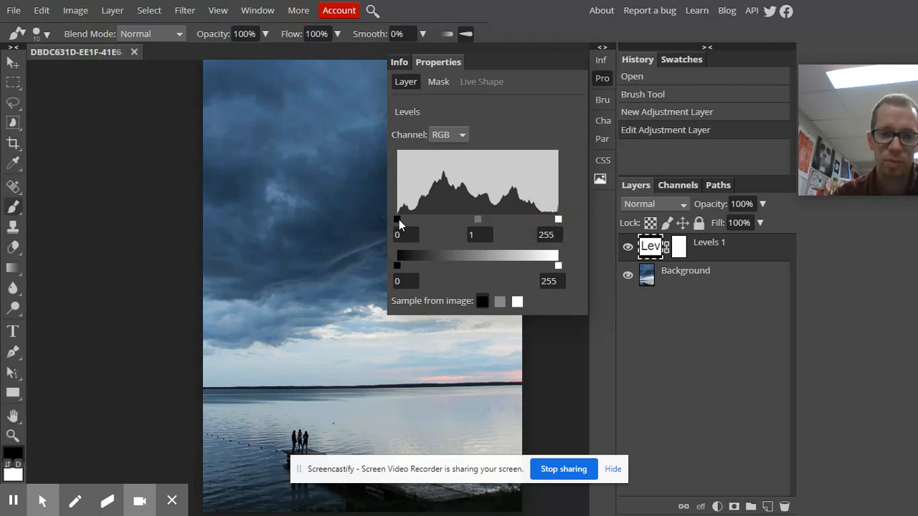
pyautogui.moveTo(398, 219)
pyautogui.mouseDown()
pyautogui.moveTo(423, 220)
pyautogui.moveTo(412, 224)
pyautogui.mouseUp()
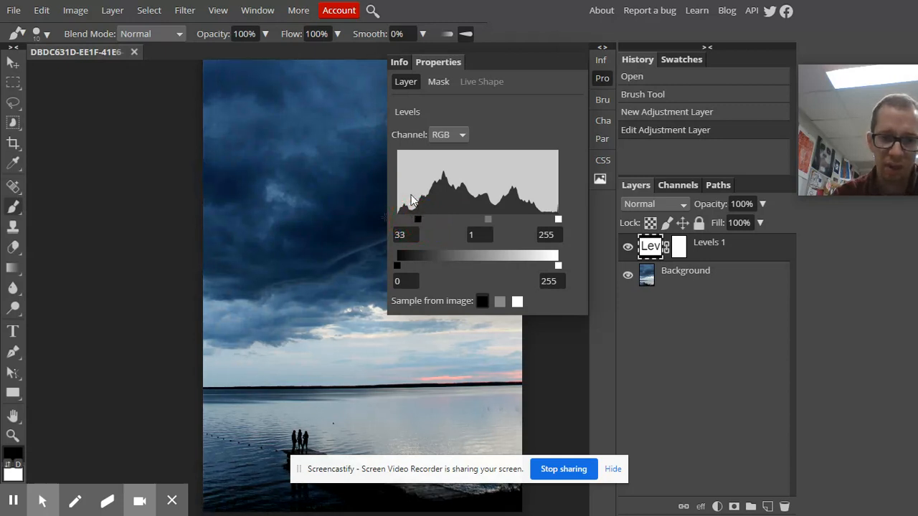
pyautogui.click(406, 210)
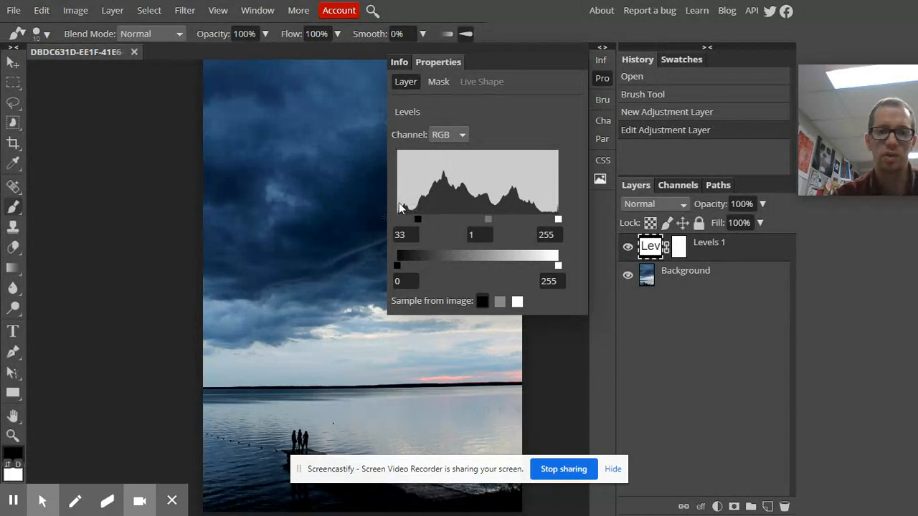
pyautogui.moveTo(419, 218); pyautogui.dragTo(384, 223)
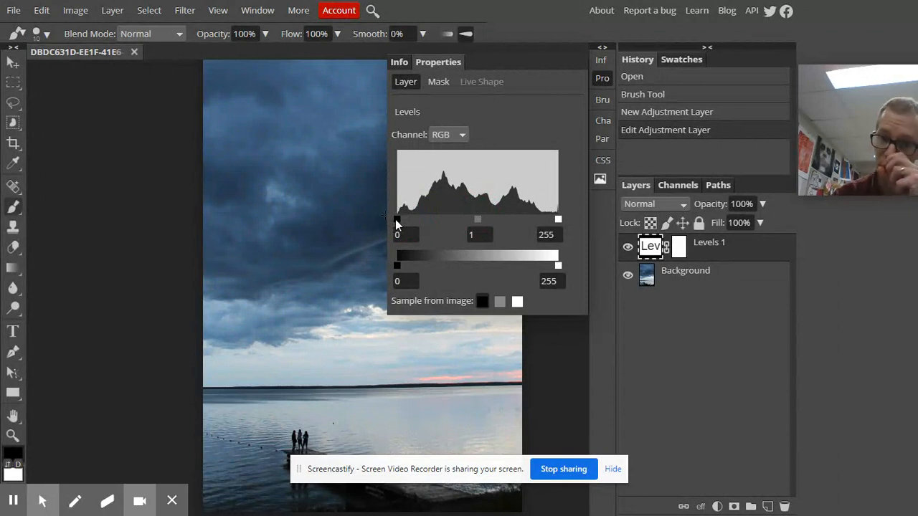
pyautogui.moveTo(558, 221)
pyautogui.mouseDown()
pyautogui.moveTo(471, 227)
pyautogui.moveTo(570, 228)
pyautogui.mouseUp()
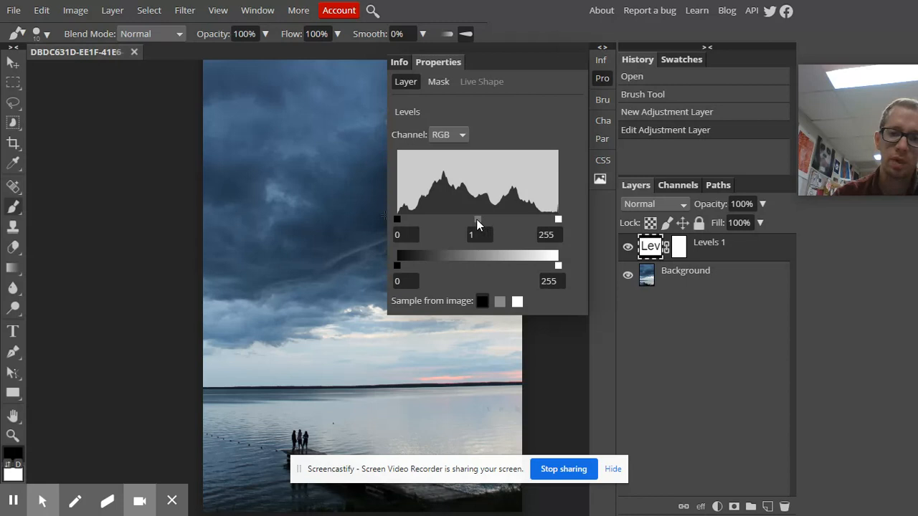
# - Try brightening the RGB midtones to 2.35, and reset the midtone value to 1
pyautogui.moveTo(477, 219); pyautogui.dragTo(448, 221)
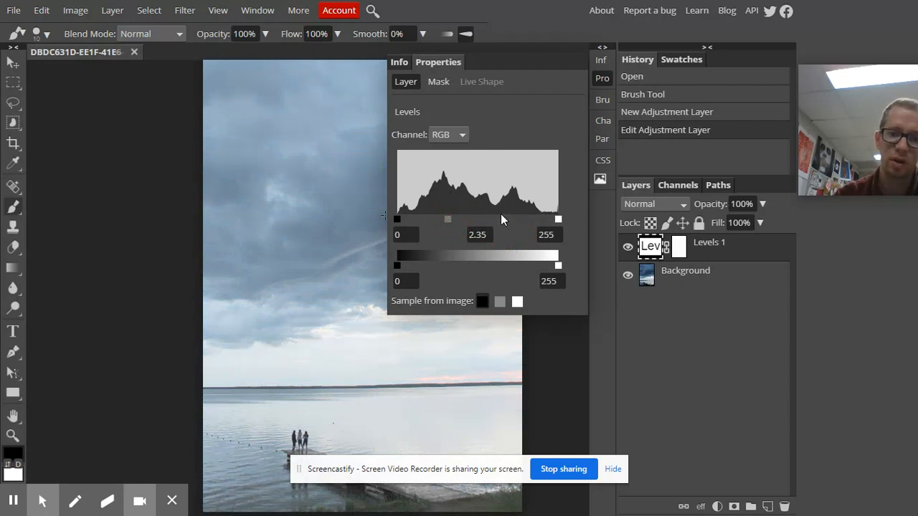
pyautogui.moveTo(447, 218); pyautogui.dragTo(479, 251)
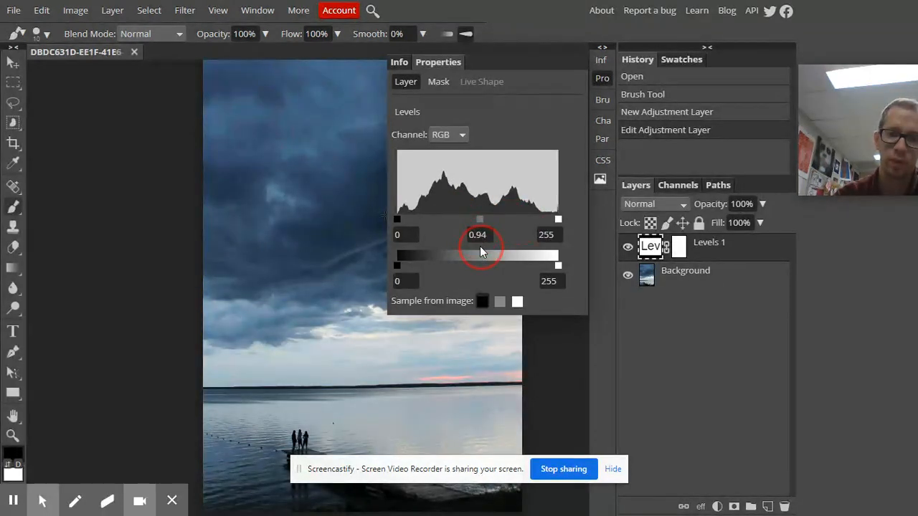
pyautogui.click(479, 235)
pyautogui.write('1')
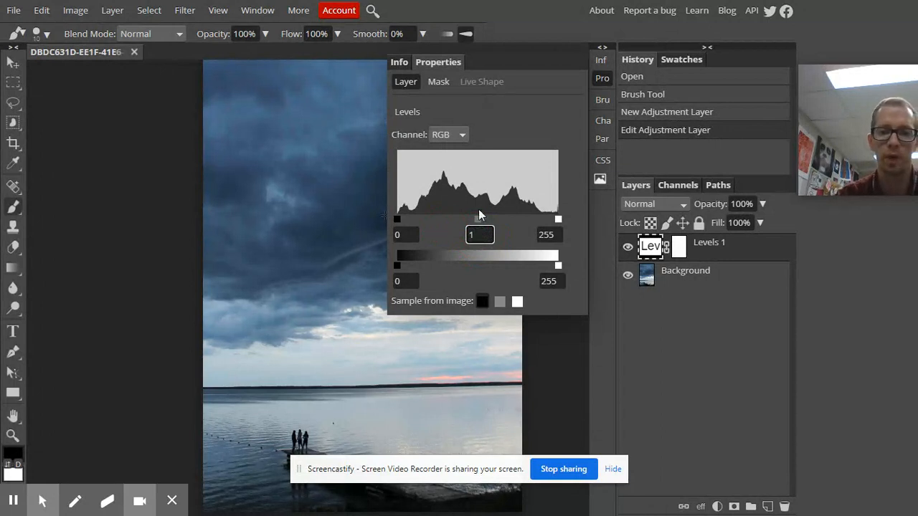
# - Try shifting the RGB output levels up to a full inversion of 255 and 0, and undo the adjustment
pyautogui.click(397, 278)
pyautogui.moveTo(398, 277); pyautogui.dragTo(456, 261)
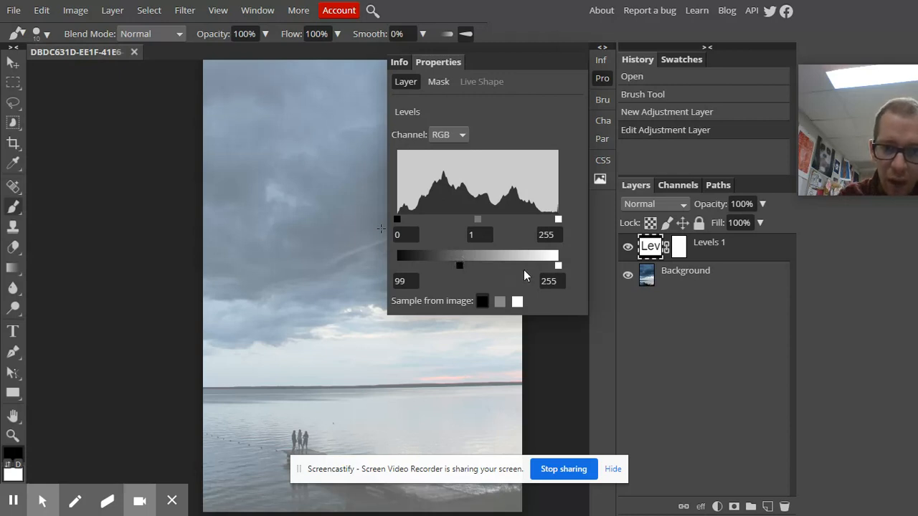
pyautogui.moveTo(556, 265); pyautogui.dragTo(485, 275)
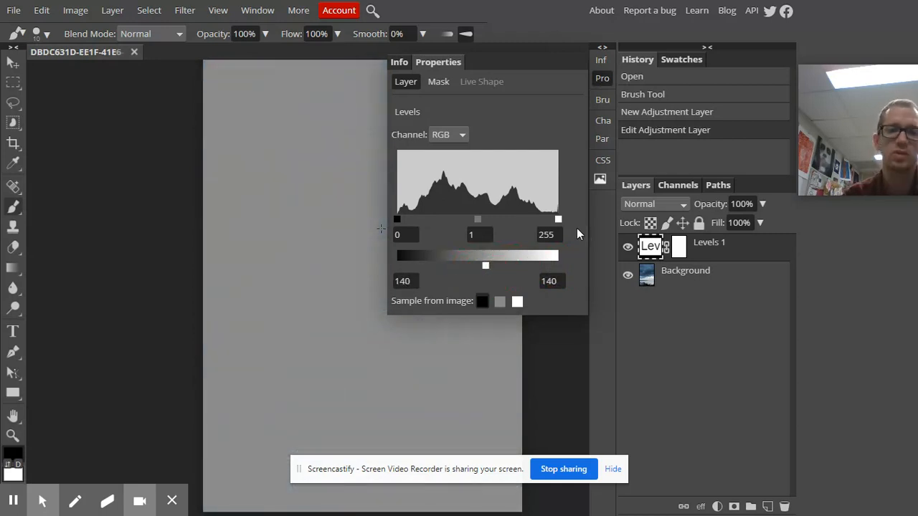
pyautogui.moveTo(485, 266); pyautogui.dragTo(396, 269)
pyautogui.moveTo(500, 270); pyautogui.dragTo(594, 272)
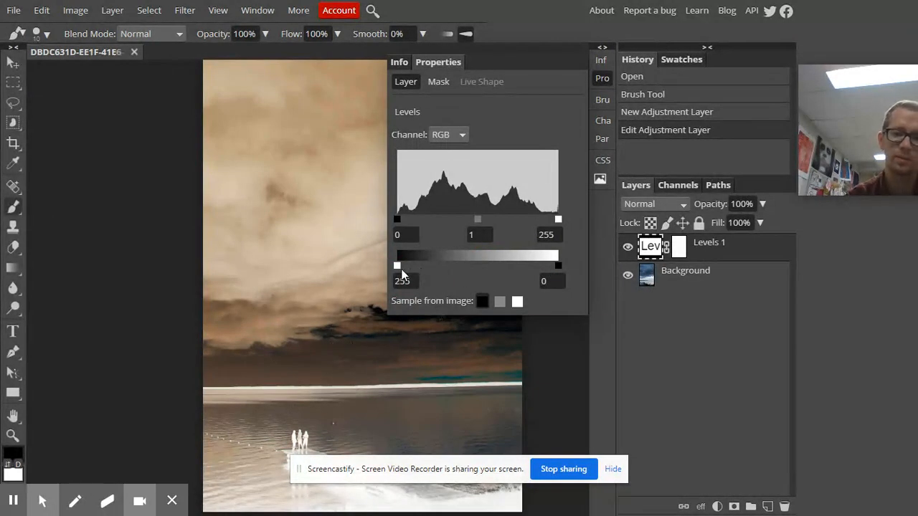
pyautogui.hotkey('ctrl', 'z')
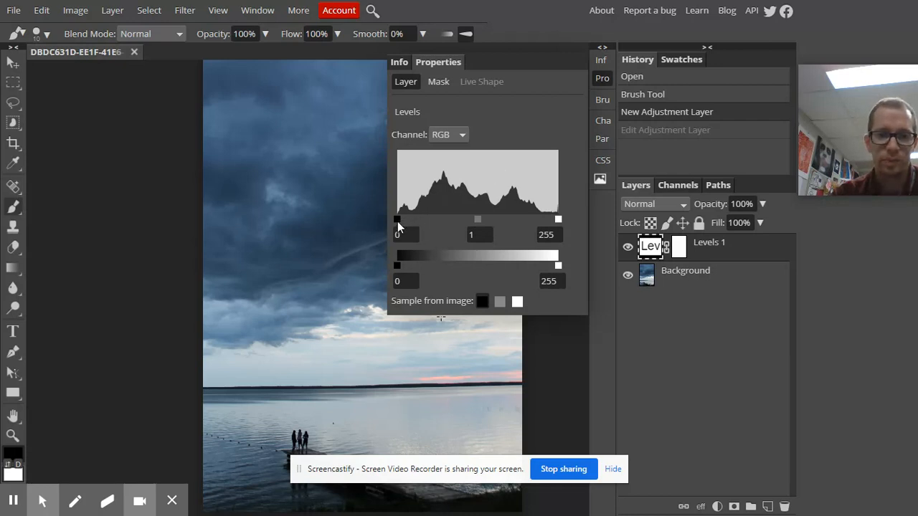
# - Set the RGB input levels to 25 for black and 233 for white, and the white output level to 225
pyautogui.moveTo(397, 219)
pyautogui.mouseDown()
pyautogui.moveTo(422, 223)
pyautogui.moveTo(383, 218)
pyautogui.moveTo(389, 226)
pyautogui.mouseUp()
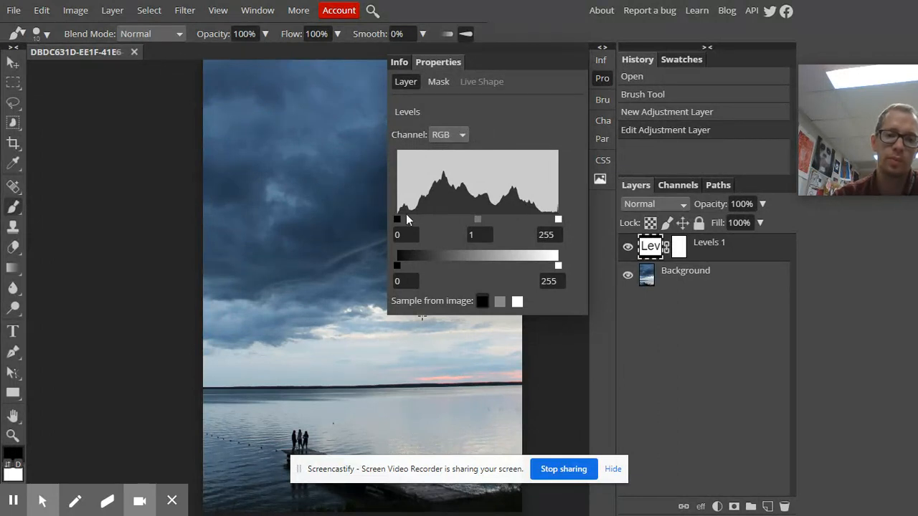
pyautogui.moveTo(400, 224); pyautogui.dragTo(413, 238)
pyautogui.moveTo(553, 219); pyautogui.dragTo(544, 217)
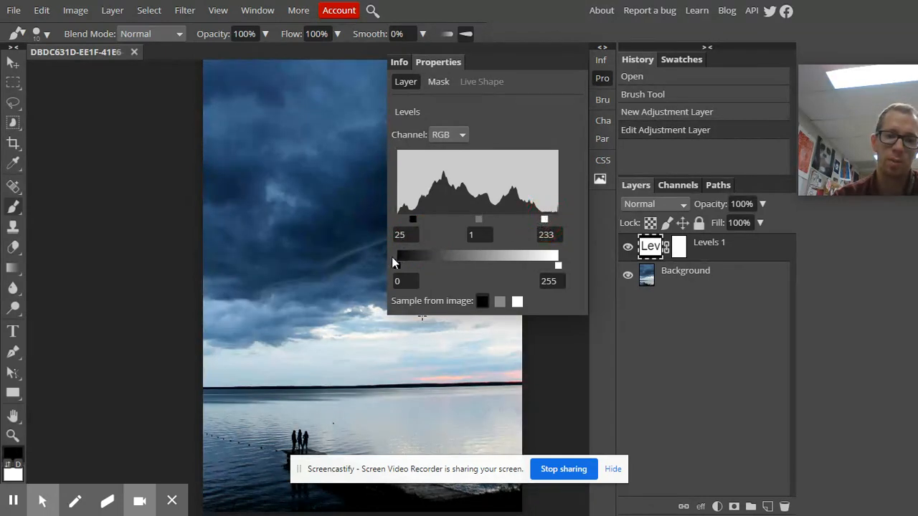
pyautogui.moveTo(559, 265); pyautogui.dragTo(543, 265)
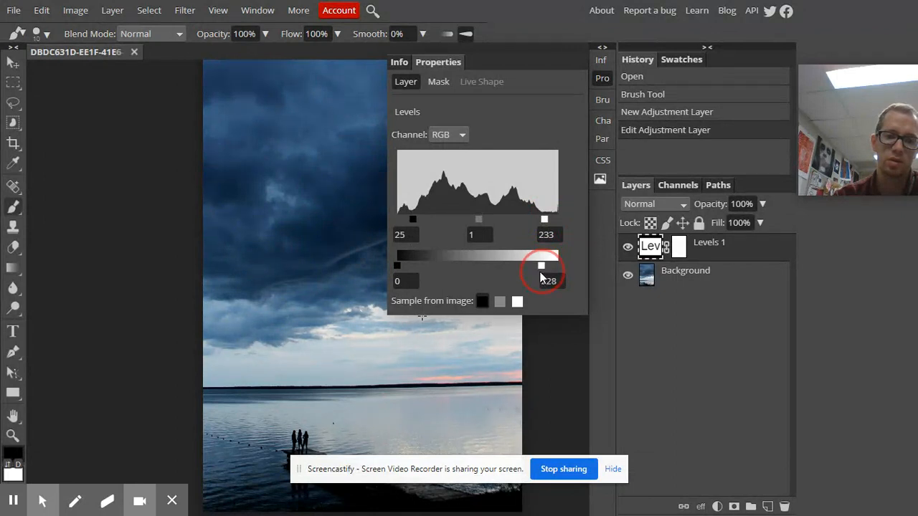
pyautogui.moveTo(413, 218)
pyautogui.mouseDown()
pyautogui.moveTo(434, 226)
pyautogui.moveTo(413, 226)
pyautogui.mouseUp()
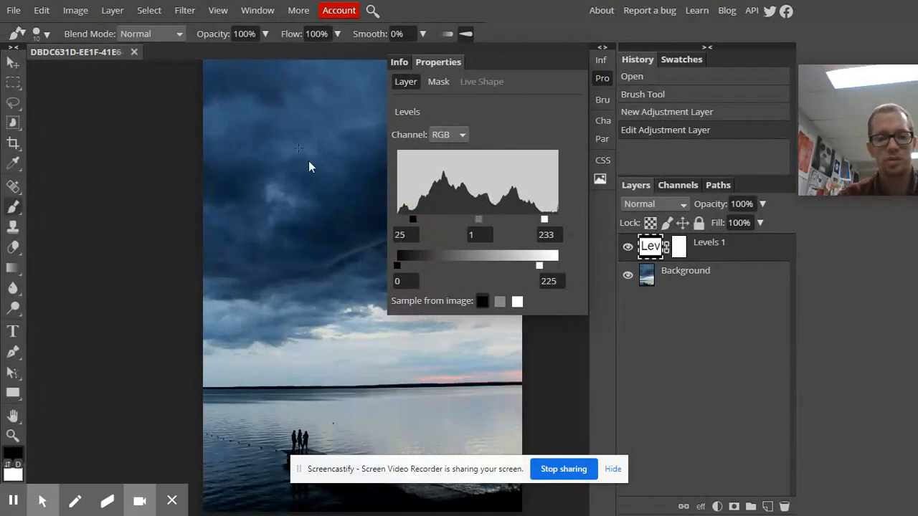
# - Switch the Levels adjustment to the Red channel and try out its black and white input levels
pyautogui.click(460, 136)
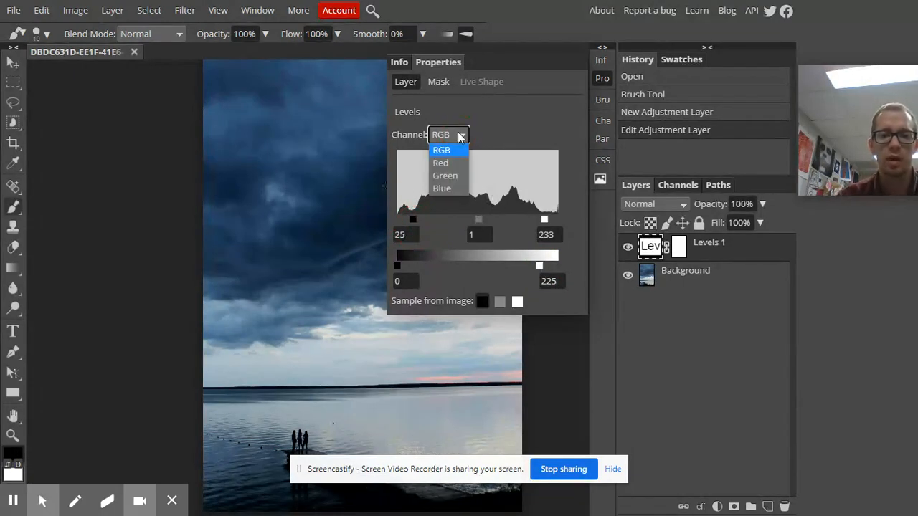
pyautogui.click(442, 166)
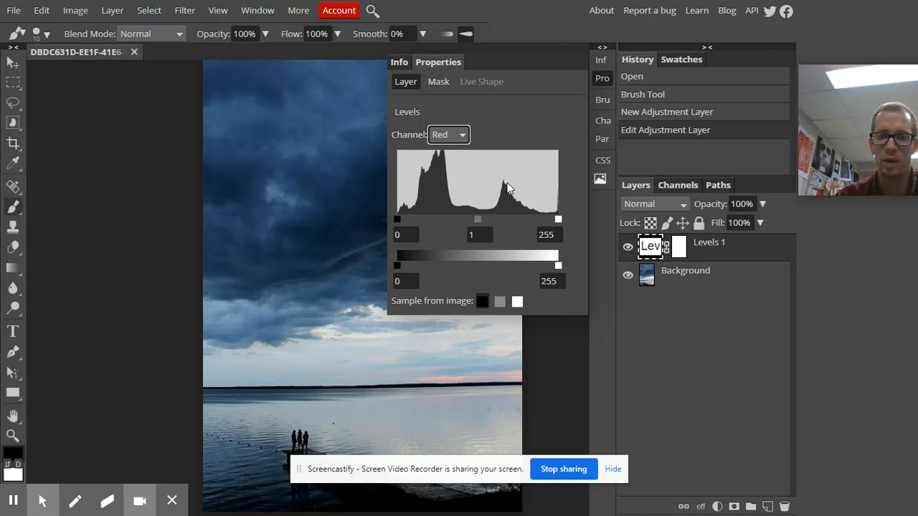
pyautogui.moveTo(398, 218); pyautogui.dragTo(380, 235)
pyautogui.moveTo(559, 220)
pyautogui.mouseDown()
pyautogui.moveTo(499, 219)
pyautogui.moveTo(564, 223)
pyautogui.moveTo(491, 222)
pyautogui.moveTo(427, 247)
pyautogui.moveTo(483, 222)
pyautogui.moveTo(577, 216)
pyautogui.mouseUp()
pyautogui.moveTo(398, 220); pyautogui.dragTo(514, 219)
# - Try compressing the Red channel's output levels to 114 for black and 144 for white
pyautogui.moveTo(445, 223); pyautogui.dragTo(449, 267)
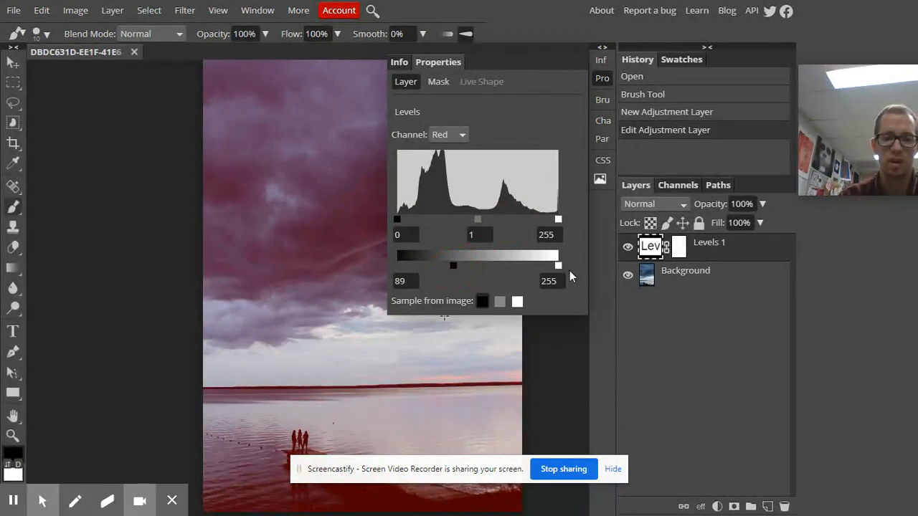
pyautogui.moveTo(557, 264); pyautogui.dragTo(588, 281)
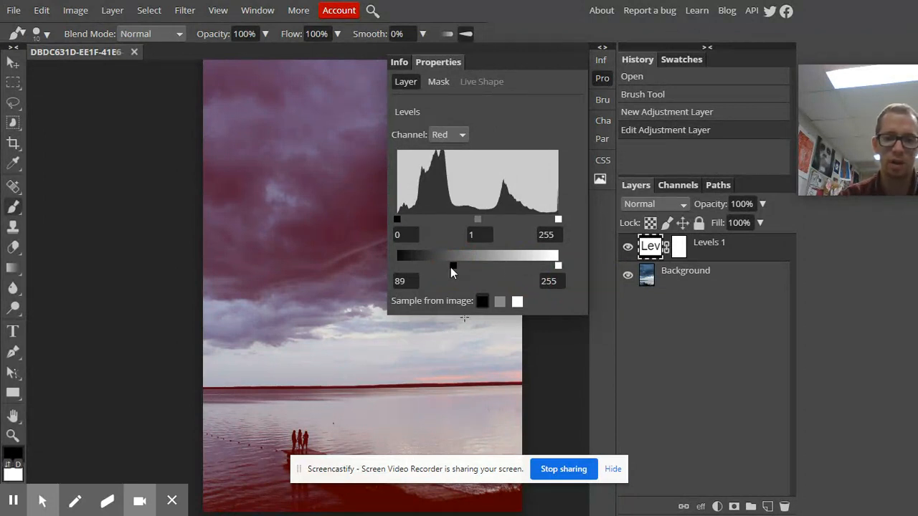
pyautogui.moveTo(430, 269); pyautogui.dragTo(469, 267)
pyautogui.moveTo(556, 268); pyautogui.dragTo(490, 279)
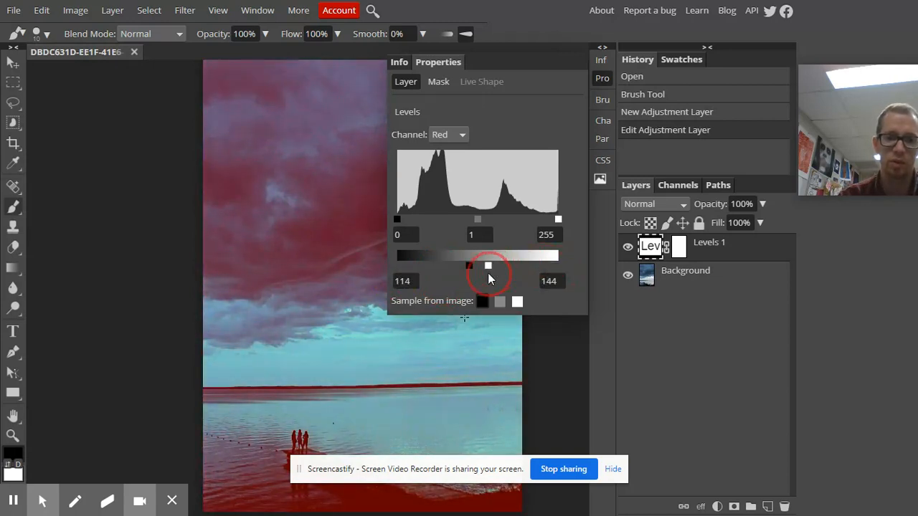
# - Restore the Red channel's output levels to 0 and 255 and its input levels to 0, 1 and 255
pyautogui.moveTo(489, 279); pyautogui.dragTo(590, 271)
pyautogui.moveTo(469, 266); pyautogui.dragTo(366, 274)
pyautogui.moveTo(398, 219)
pyautogui.mouseDown()
pyautogui.moveTo(451, 228)
pyautogui.moveTo(346, 227)
pyautogui.mouseUp()
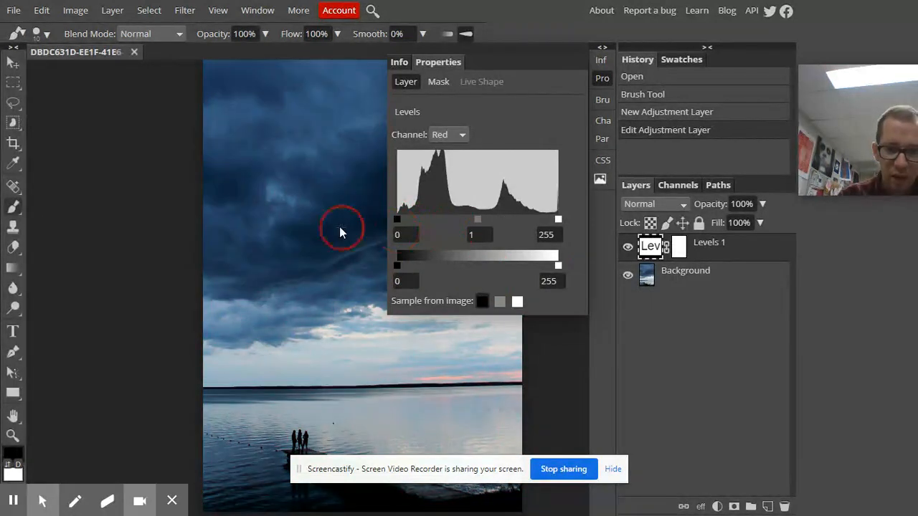
pyautogui.moveTo(558, 219)
pyautogui.mouseDown()
pyautogui.moveTo(526, 225)
pyautogui.moveTo(561, 232)
pyautogui.mouseUp()
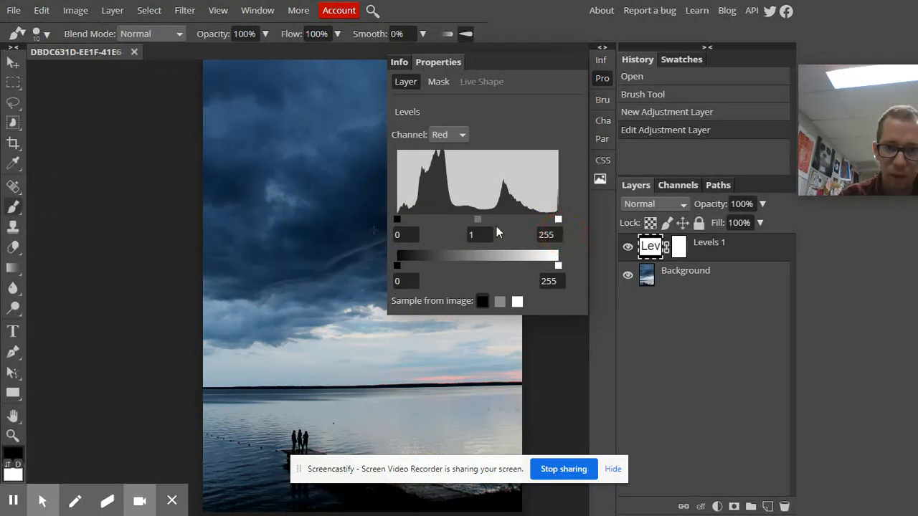
pyautogui.moveTo(476, 218)
pyautogui.mouseDown()
pyautogui.moveTo(509, 230)
pyautogui.moveTo(477, 228)
pyautogui.mouseUp()
pyautogui.write('1')
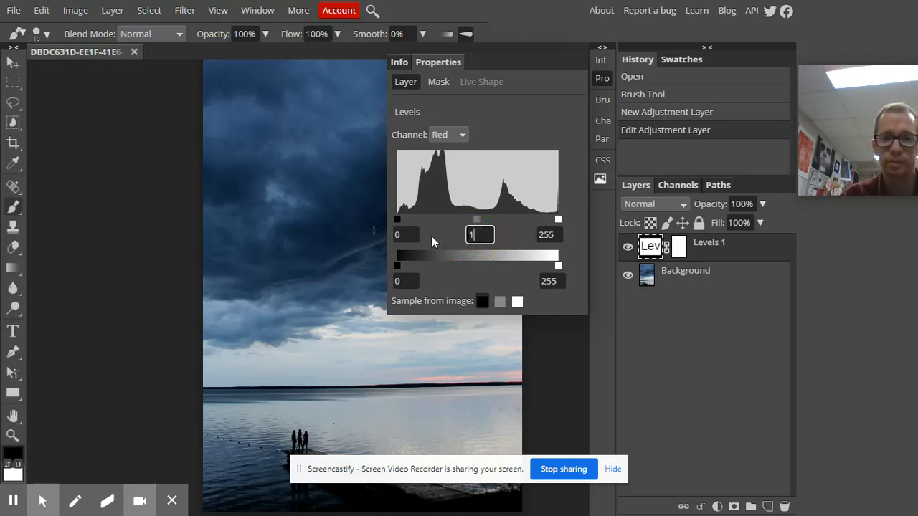
# - Try out the Blue channel's input levels and return them to 0 and 255
pyautogui.click(462, 135)
pyautogui.click(462, 189)
pyautogui.moveTo(396, 219); pyautogui.dragTo(471, 222)
pyautogui.moveTo(557, 219); pyautogui.dragTo(584, 240)
pyautogui.moveTo(469, 218); pyautogui.dragTo(397, 221)
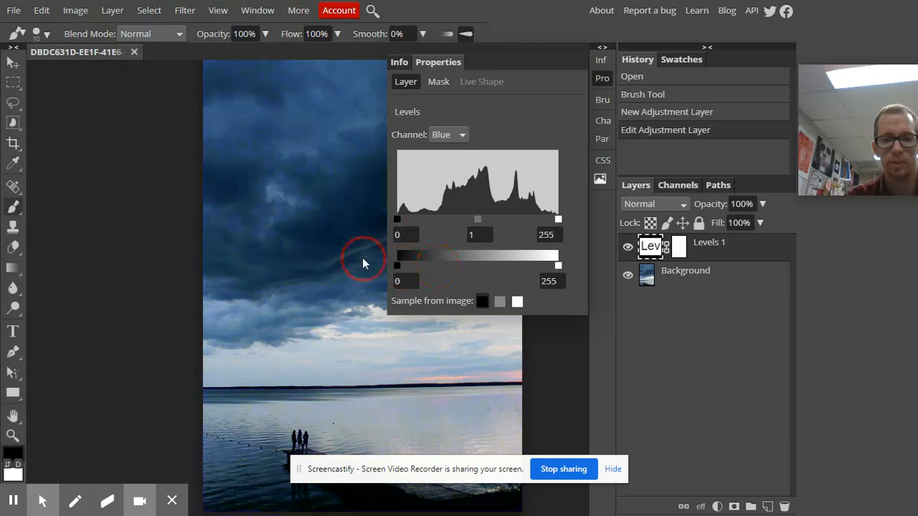
# - Try the Green channel's input levels, leaving them at 0 and 255, and close the Levels properties
pyautogui.click(448, 136)
pyautogui.click(445, 176)
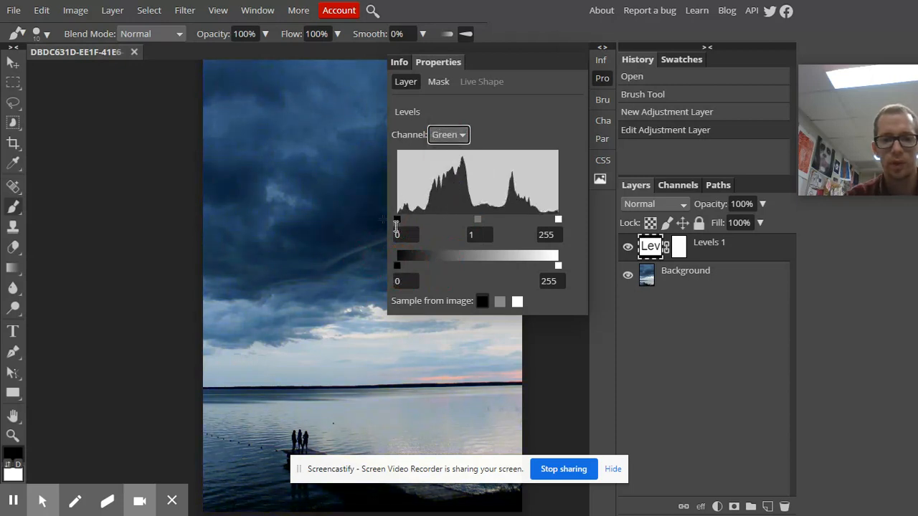
pyautogui.moveTo(399, 220)
pyautogui.mouseDown()
pyautogui.moveTo(460, 213)
pyautogui.moveTo(399, 219)
pyautogui.mouseUp()
pyautogui.moveTo(557, 219); pyautogui.dragTo(578, 224)
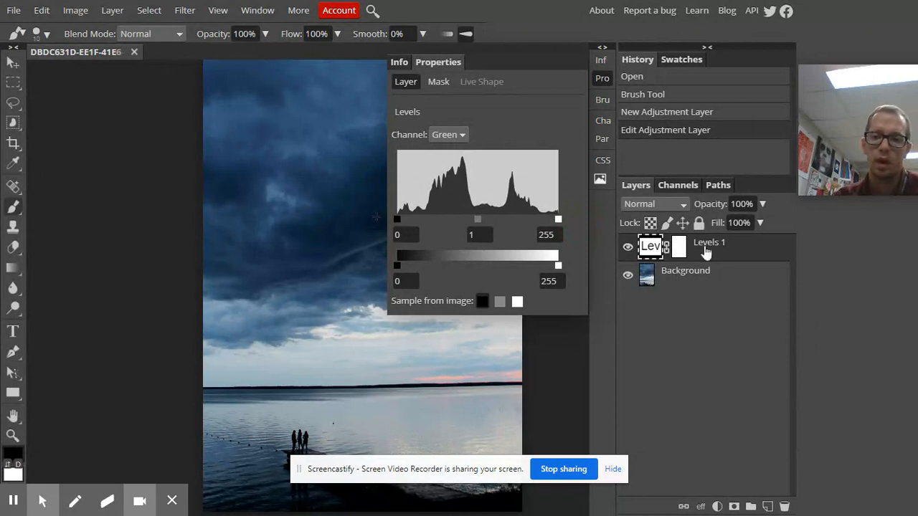
pyautogui.click(603, 79)
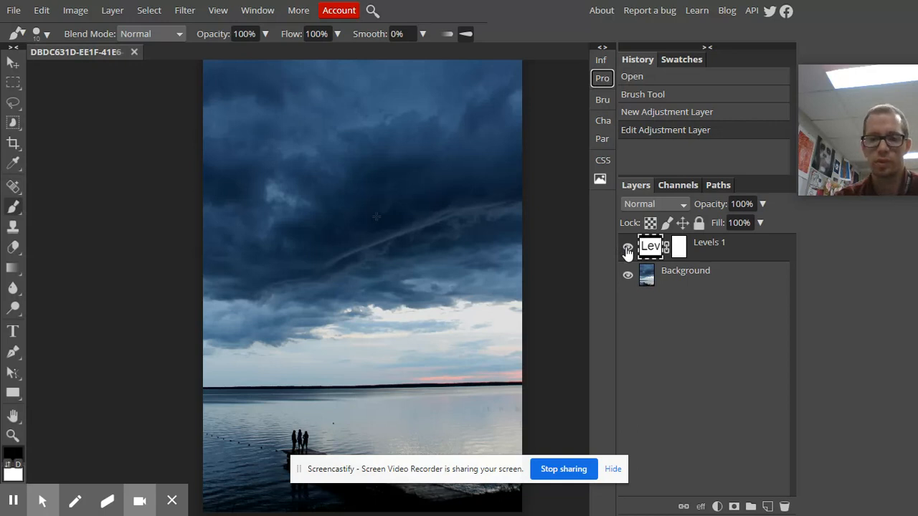
# - Hide the Levels 1 layer and add a Curves adjustment layer above it
pyautogui.click(627, 249)
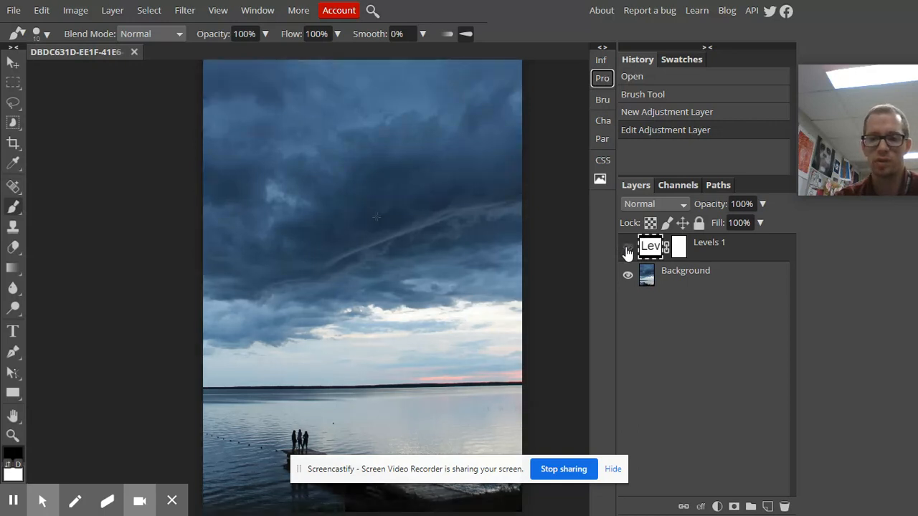
pyautogui.click(717, 506)
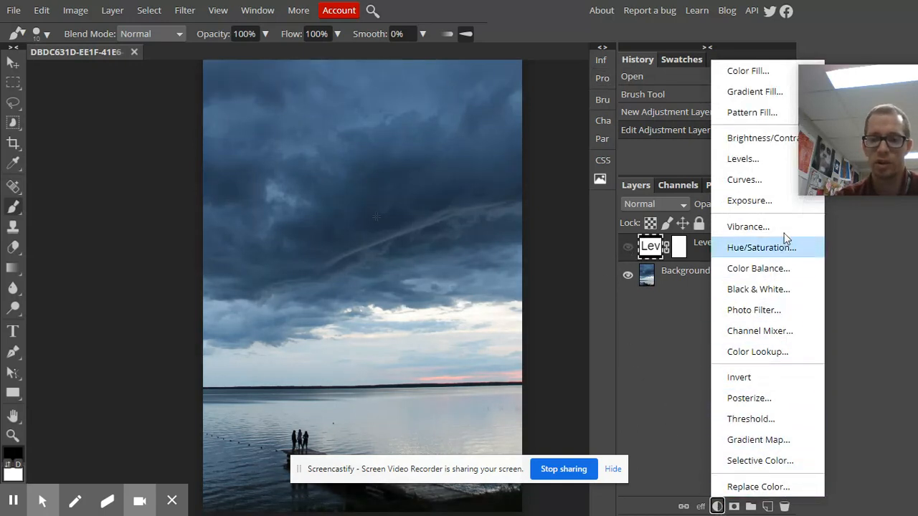
pyautogui.click(759, 184)
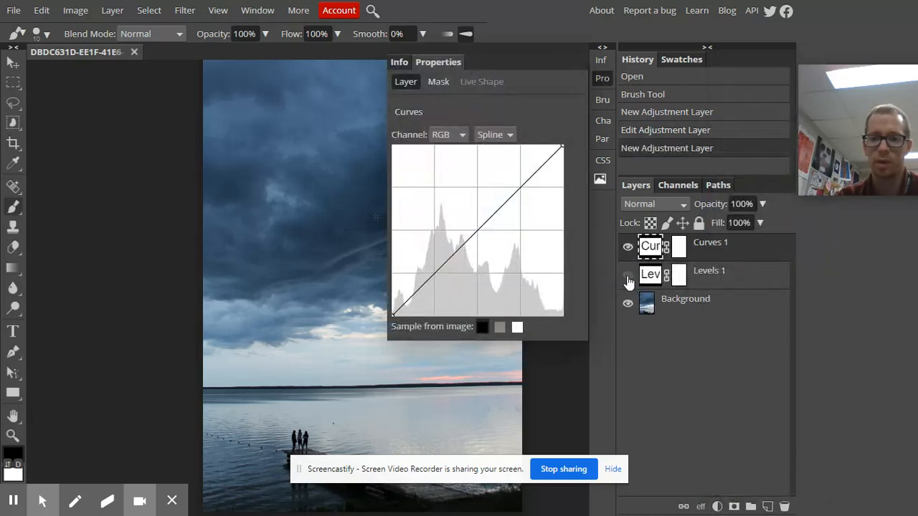
# - Toggle the Levels 1 layer's visibility to compare the photo with and without it, leaving the layer hidden
pyautogui.click(627, 276)
pyautogui.click(627, 277)
pyautogui.click(627, 277)
pyautogui.click(627, 277)
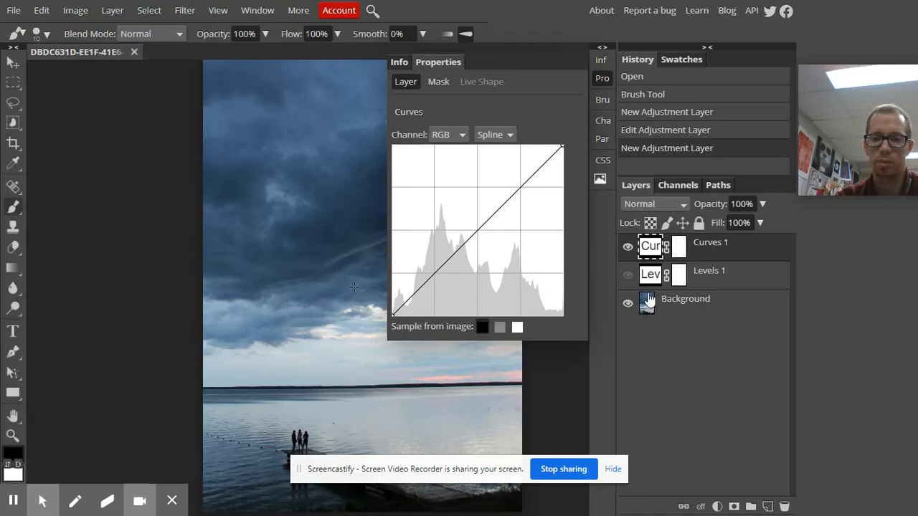
pyautogui.click(628, 275)
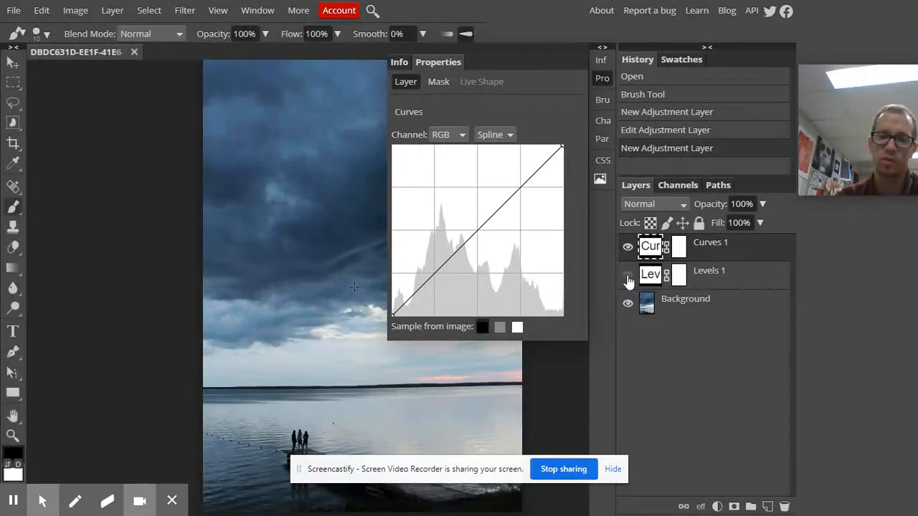
# - Review the Levels 1 layer's RGB channel settings and effect on the photo, and return to the Curves 1 settings
pyautogui.click(652, 277)
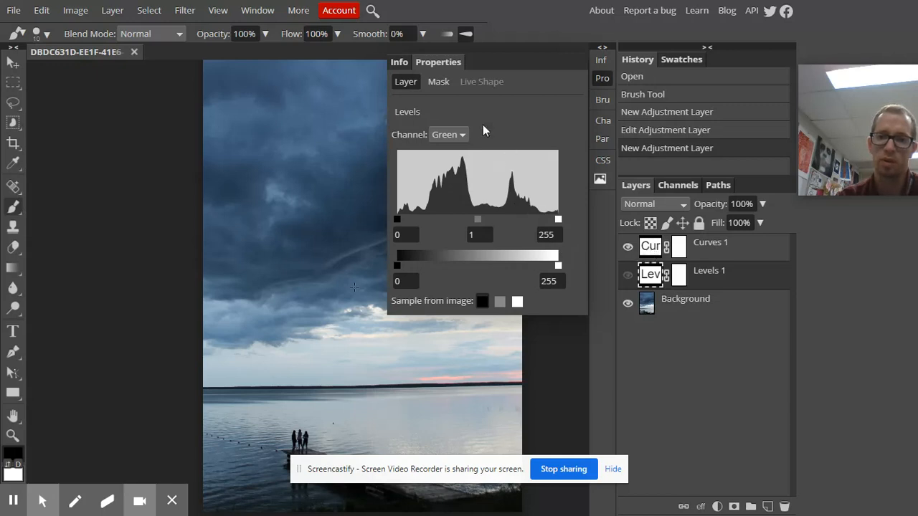
pyautogui.click(459, 136)
pyautogui.click(450, 150)
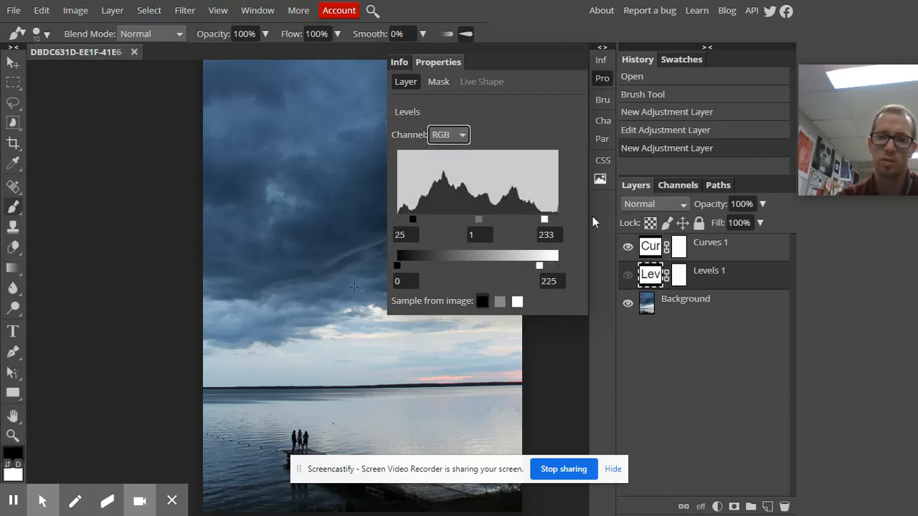
pyautogui.click(630, 275)
pyautogui.click(628, 275)
pyautogui.click(646, 248)
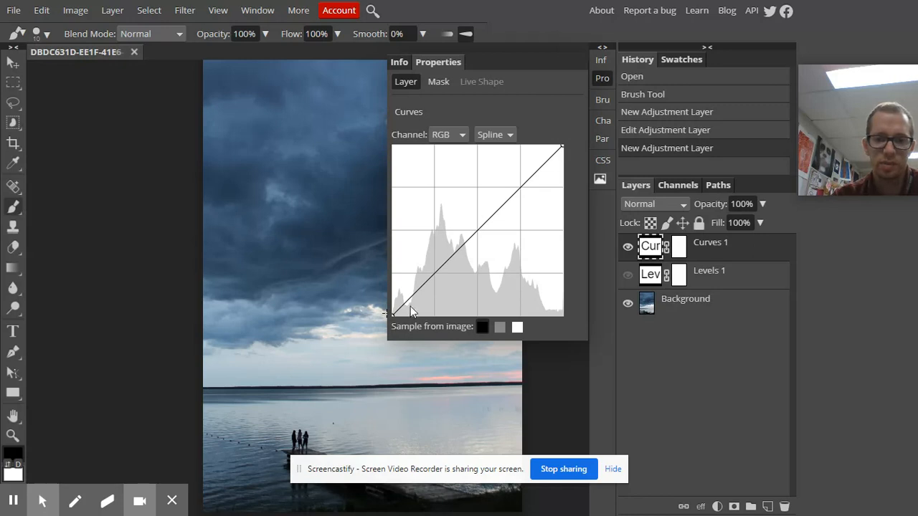
# - Try raising the black point of the RGB curve and return the curve to a straight diagonal
pyautogui.moveTo(436, 278)
pyautogui.mouseDown()
pyautogui.moveTo(439, 235)
pyautogui.moveTo(428, 228)
pyautogui.moveTo(431, 266)
pyautogui.moveTo(455, 291)
pyautogui.moveTo(468, 288)
pyautogui.moveTo(478, 261)
pyautogui.moveTo(430, 267)
pyautogui.moveTo(436, 278)
pyautogui.mouseUp()
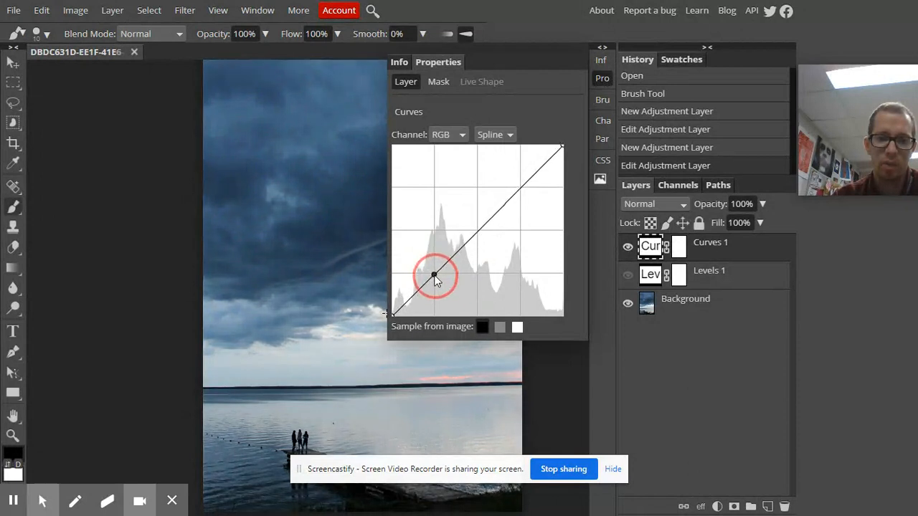
pyautogui.click(392, 314)
pyautogui.moveTo(392, 313); pyautogui.dragTo(438, 345)
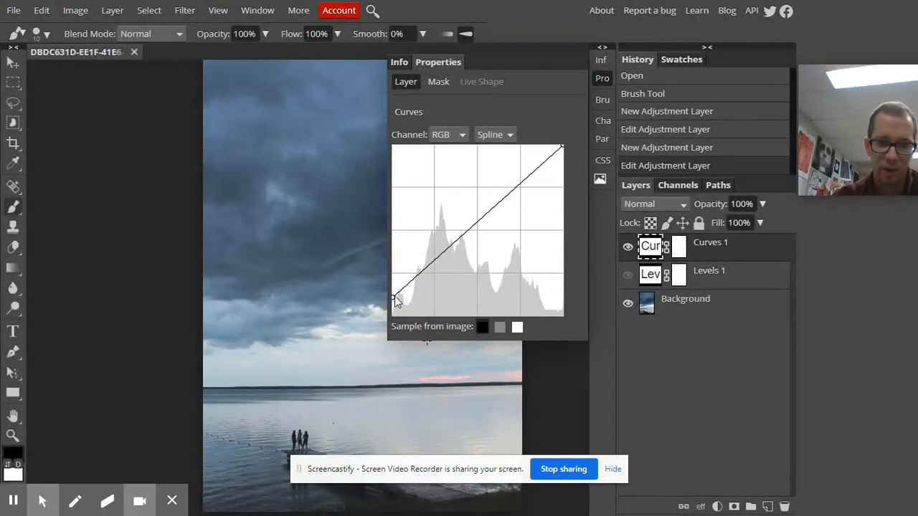
pyautogui.moveTo(393, 301); pyautogui.dragTo(372, 244)
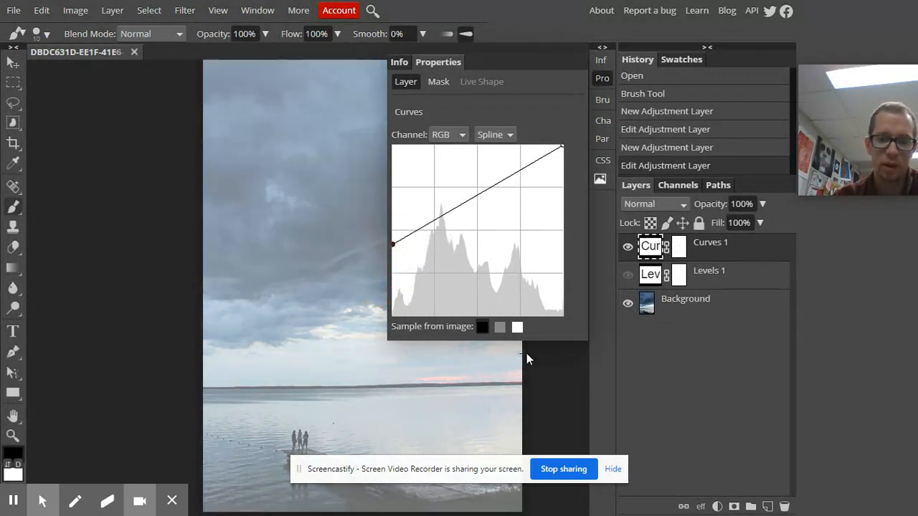
pyautogui.moveTo(392, 245); pyautogui.dragTo(374, 331)
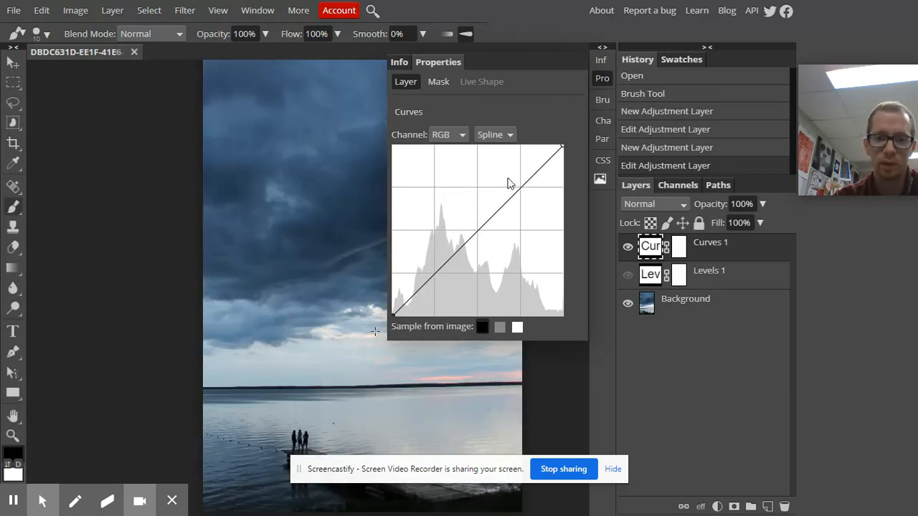
pyautogui.moveTo(562, 147); pyautogui.dragTo(594, 127)
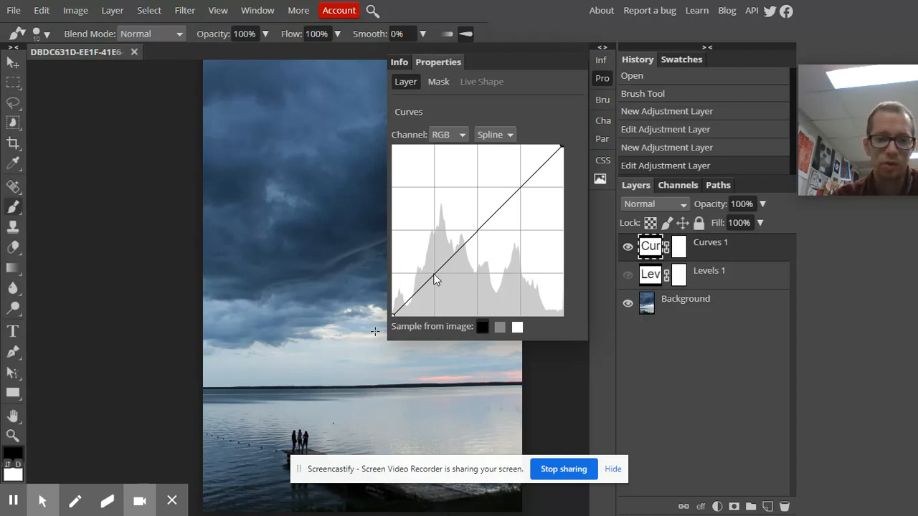
# - Shape the RGB curve into an S by lowering a point in the shadows and raising one in the highlights
pyautogui.moveTo(433, 279)
pyautogui.mouseDown()
pyautogui.moveTo(435, 258)
pyautogui.moveTo(434, 291)
pyautogui.mouseUp()
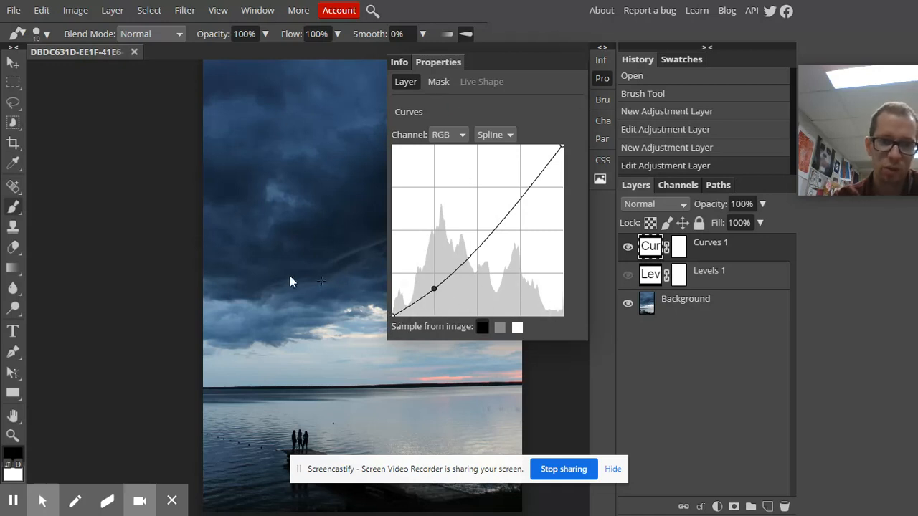
pyautogui.moveTo(434, 290)
pyautogui.mouseDown()
pyautogui.moveTo(435, 299)
pyautogui.moveTo(435, 289)
pyautogui.mouseUp()
pyautogui.moveTo(282, 217); pyautogui.dragTo(130, 228)
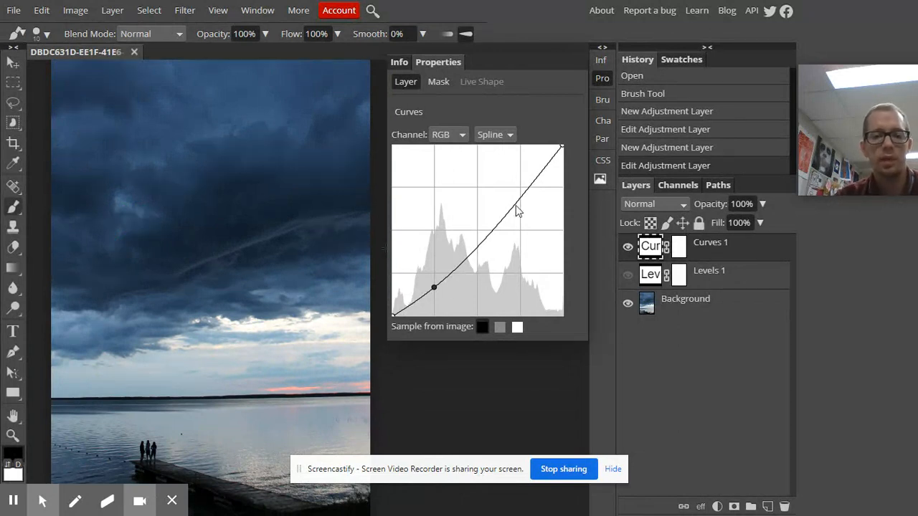
pyautogui.moveTo(518, 203); pyautogui.dragTo(521, 181)
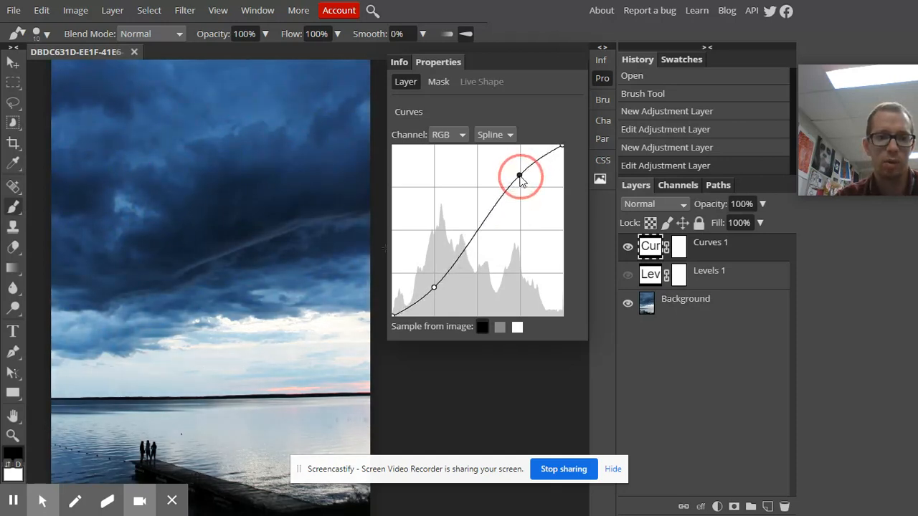
# - Try bending the RGB curve into steep waves by adding several extra points between the shadows and highlights
pyautogui.moveTo(433, 290); pyautogui.dragTo(433, 294)
pyautogui.click(458, 261)
pyautogui.moveTo(459, 242); pyautogui.dragTo(454, 265)
pyautogui.moveTo(423, 314); pyautogui.dragTo(428, 240)
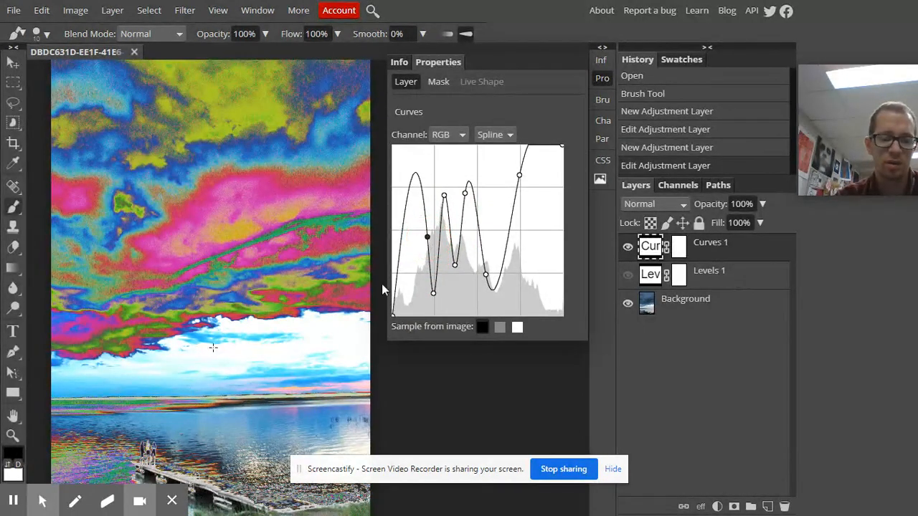
pyautogui.moveTo(509, 239); pyautogui.dragTo(504, 200)
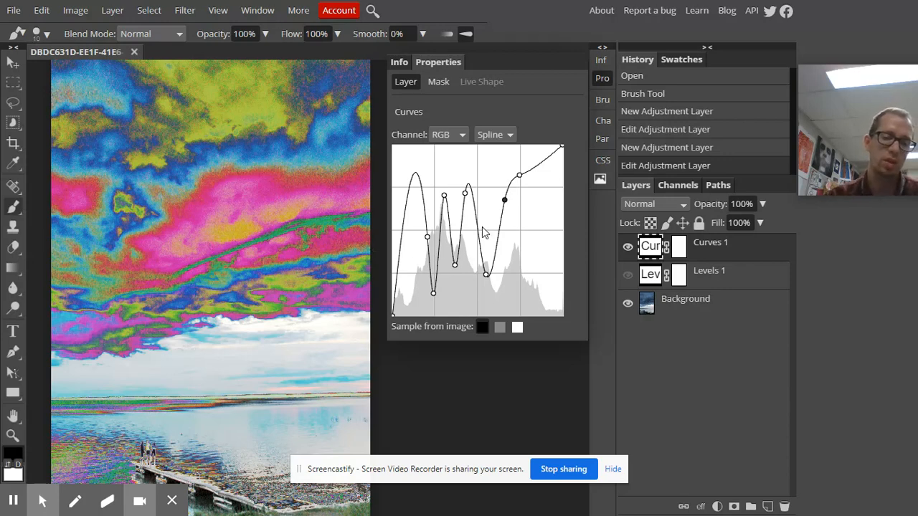
# - Undo the wavy RGB curve and rebuild a gentle S-curve with a lowered shadow point and a raised highlight point
pyautogui.hotkey('ctrl', 'z')
pyautogui.moveTo(470, 231); pyautogui.dragTo(435, 289)
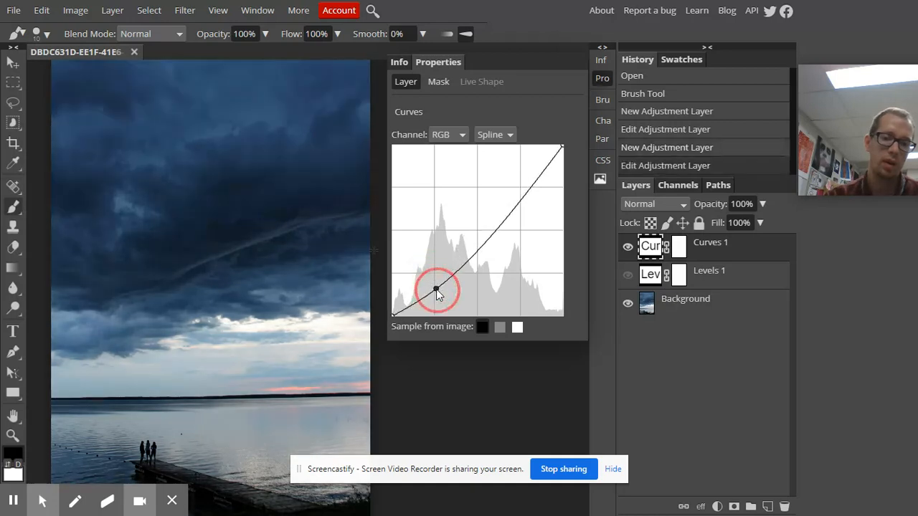
pyautogui.moveTo(525, 192); pyautogui.dragTo(522, 174)
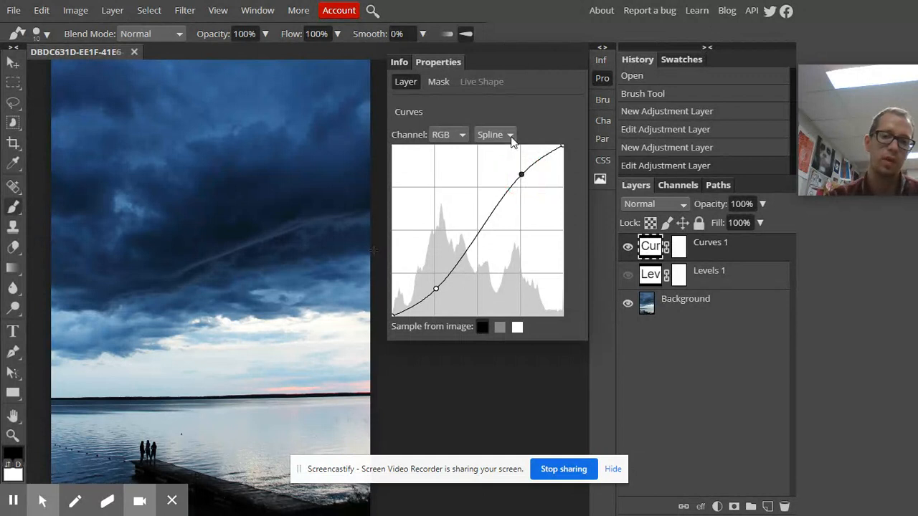
# - Switch the RGB curve to Sketch mode and draw a jagged freehand curve across the graph
pyautogui.click(511, 136)
pyautogui.click(499, 163)
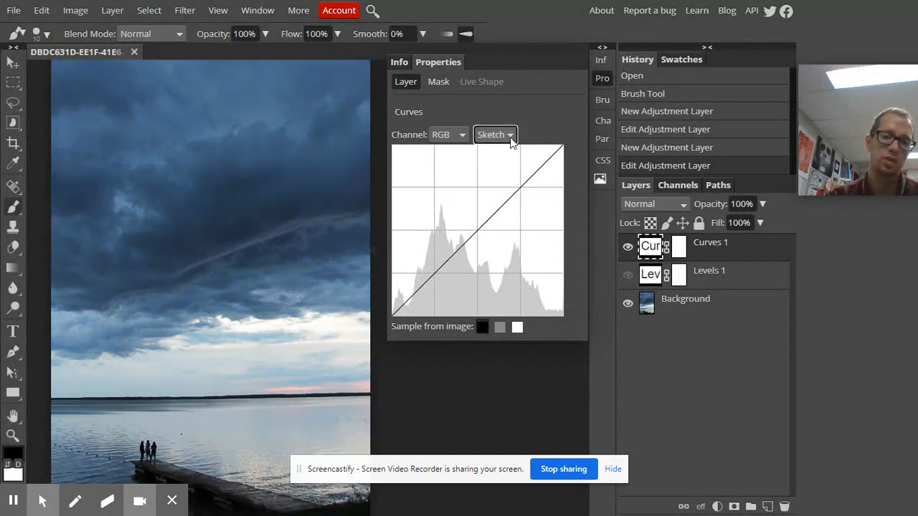
pyautogui.moveTo(415, 293)
pyautogui.mouseDown()
pyautogui.moveTo(428, 231)
pyautogui.moveTo(442, 261)
pyautogui.moveTo(468, 235)
pyautogui.moveTo(475, 210)
pyautogui.moveTo(478, 265)
pyautogui.moveTo(500, 272)
pyautogui.moveTo(518, 191)
pyautogui.moveTo(541, 191)
pyautogui.moveTo(531, 205)
pyautogui.moveTo(539, 229)
pyautogui.moveTo(538, 215)
pyautogui.moveTo(474, 188)
pyautogui.moveTo(434, 232)
pyautogui.moveTo(516, 205)
pyautogui.moveTo(492, 254)
pyautogui.moveTo(529, 228)
pyautogui.mouseUp()
# - Return the RGB curve to Spline mode and shape an S-curve with darker shadows and brighter highlights
pyautogui.click(510, 134)
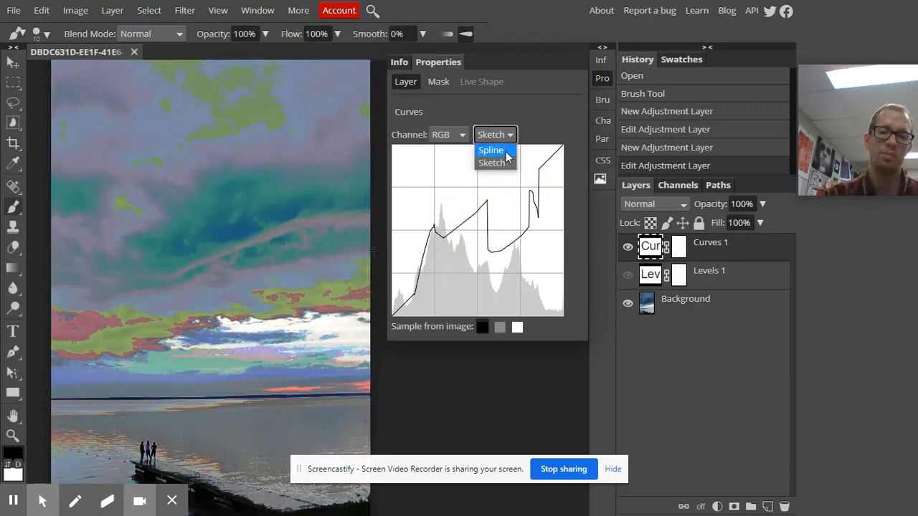
pyautogui.click(493, 150)
pyautogui.moveTo(436, 272); pyautogui.dragTo(436, 285)
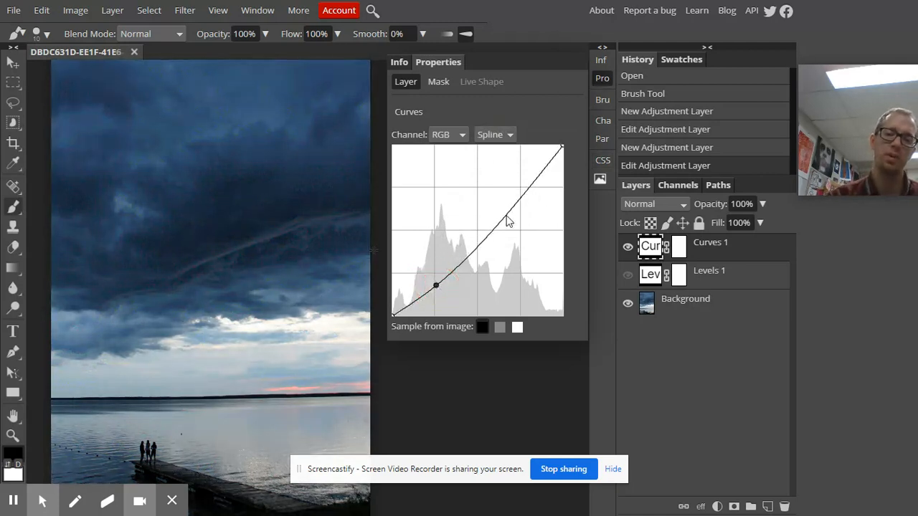
pyautogui.moveTo(518, 200); pyautogui.dragTo(518, 173)
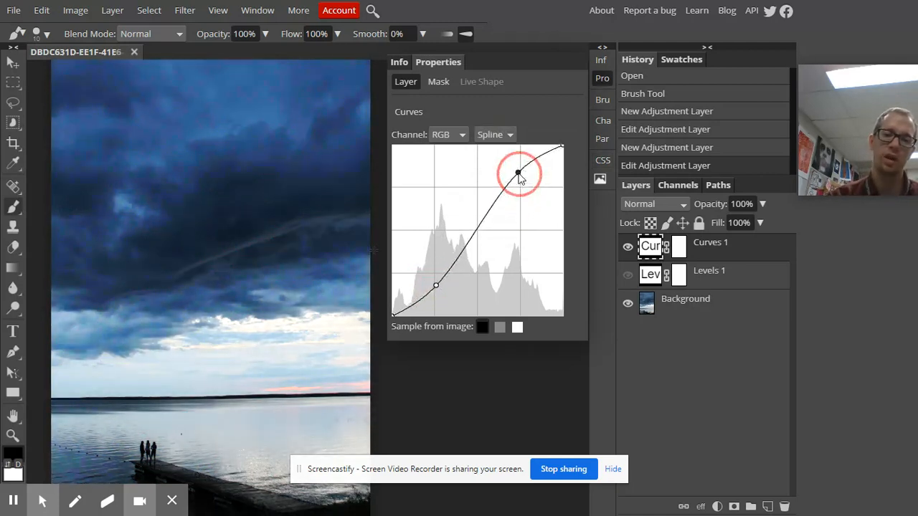
# - Try raising the shadows and lowering the highlights on the Red channel's curve, and undo the curve edits
pyautogui.click(457, 138)
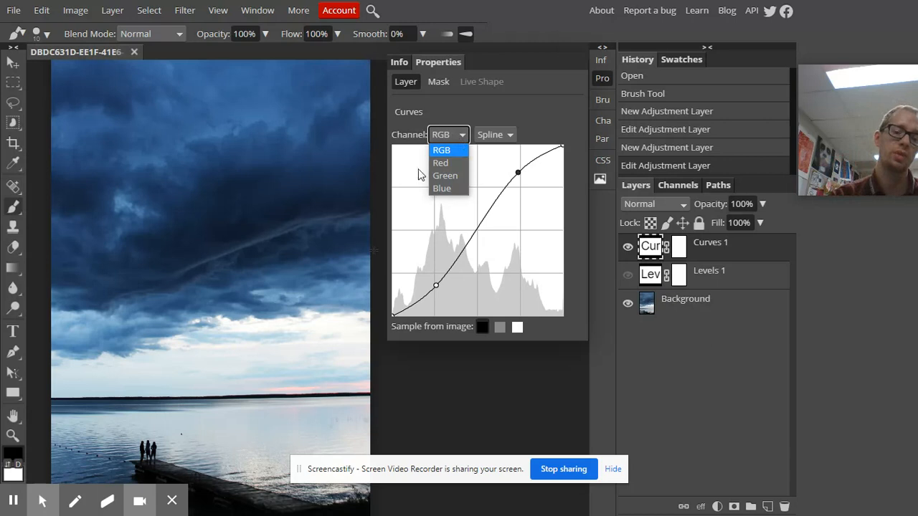
pyautogui.click(443, 163)
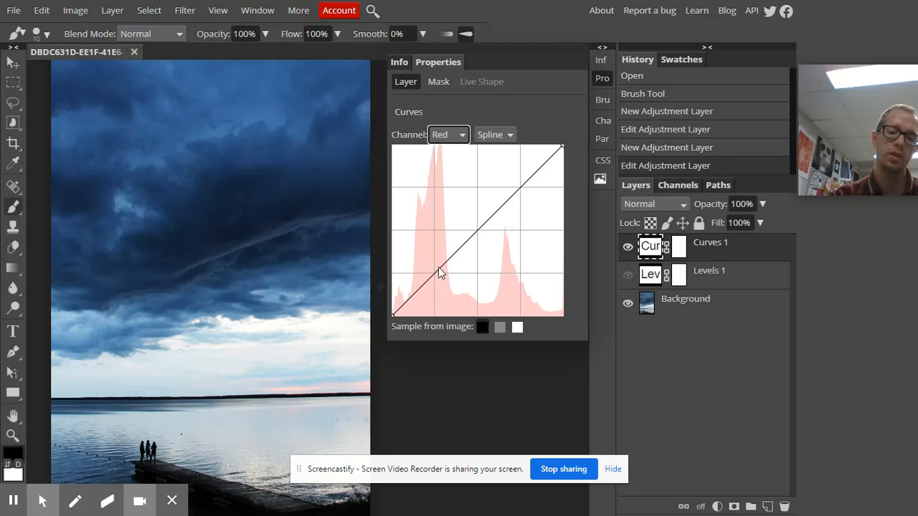
pyautogui.moveTo(438, 273); pyautogui.dragTo(432, 227)
pyautogui.moveTo(471, 177); pyautogui.dragTo(510, 296)
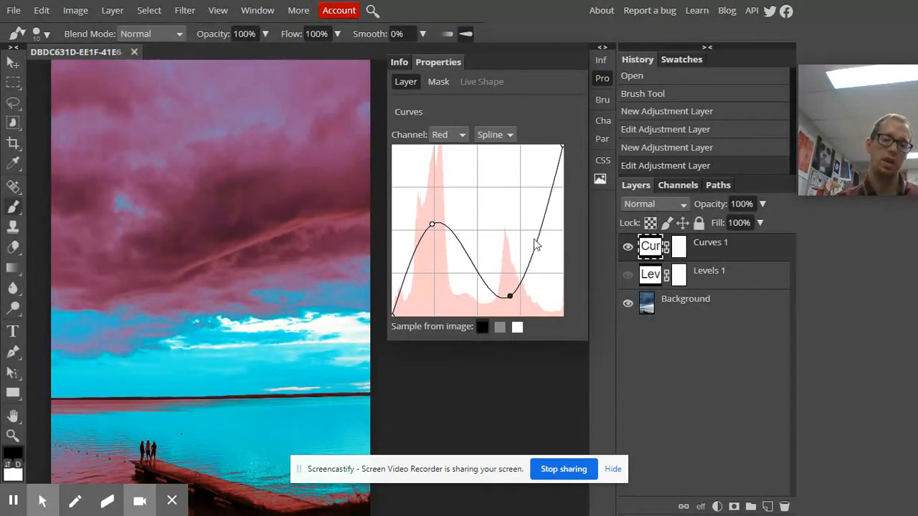
pyautogui.hotkey('ctrl', 'z')
# - Switch to the Blue channel's curve, try raising its midtones and its black point, and undo both changes
pyautogui.click(462, 136)
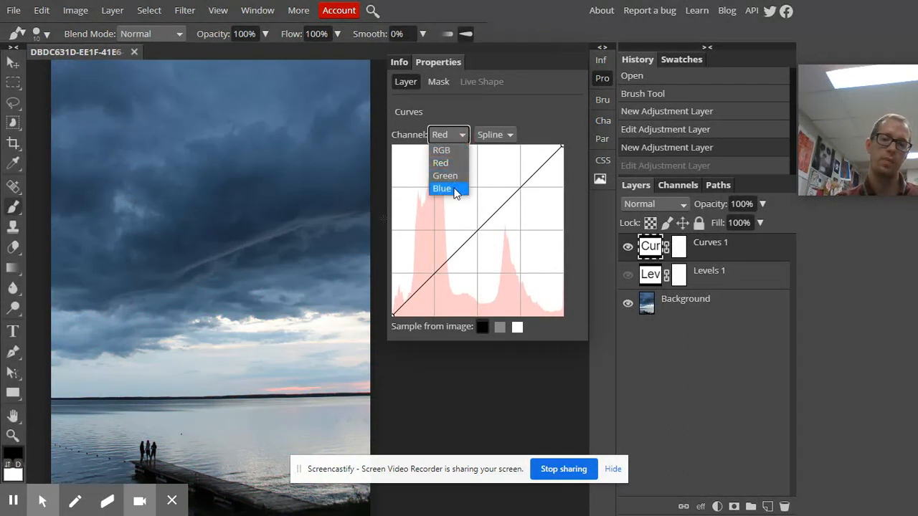
pyautogui.click(453, 190)
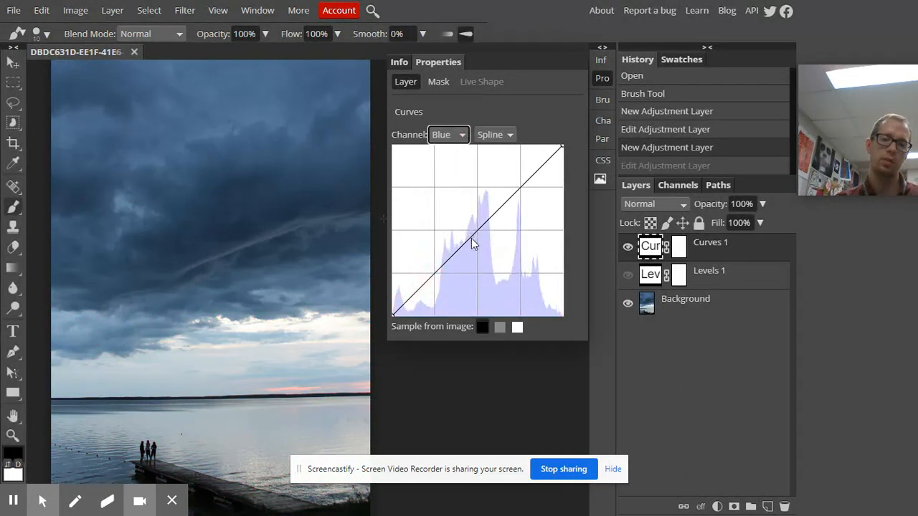
pyautogui.moveTo(471, 238); pyautogui.dragTo(467, 192)
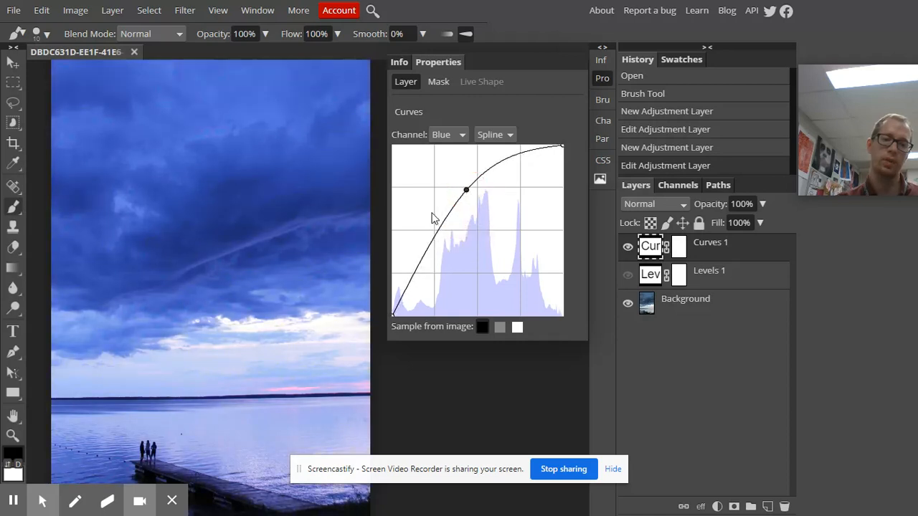
pyautogui.hotkey('ctrl', 'z')
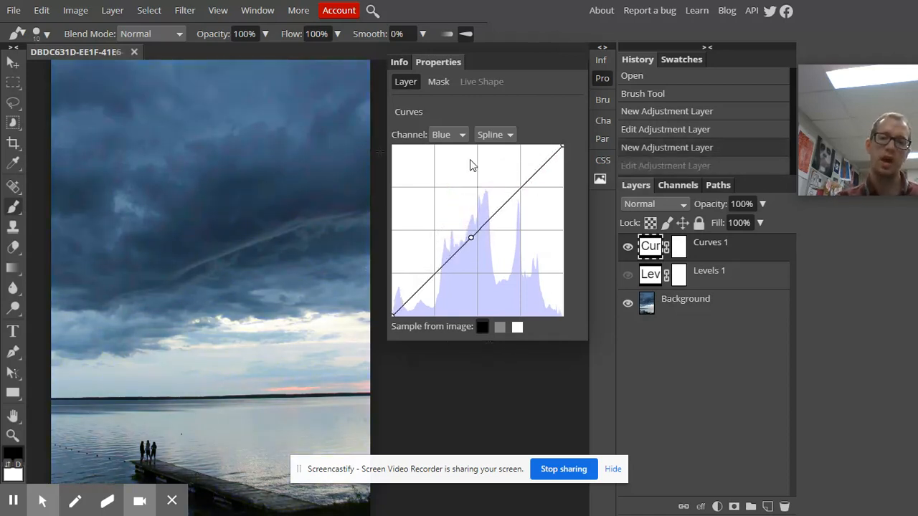
pyautogui.moveTo(392, 316); pyautogui.dragTo(389, 287)
pyautogui.hotkey('ctrl', 'z')
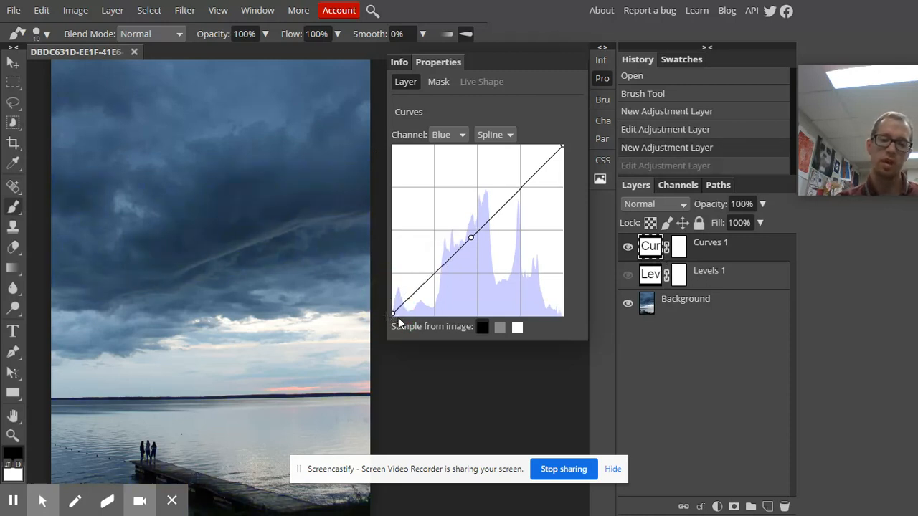
# - Flatten the Blue curve's shadows at a raised level, move its middle point toward the highlights, and pull down a highlight point
pyautogui.moveTo(393, 317); pyautogui.dragTo(402, 246)
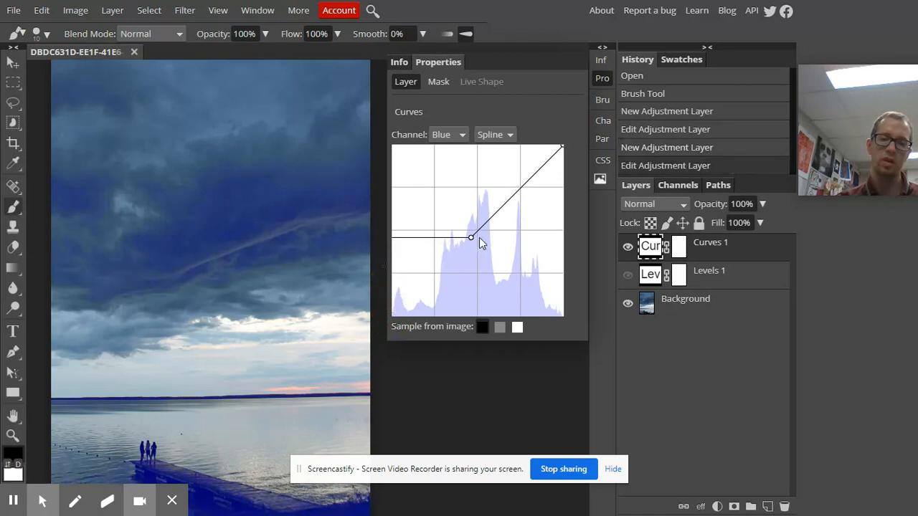
pyautogui.moveTo(469, 239); pyautogui.dragTo(513, 244)
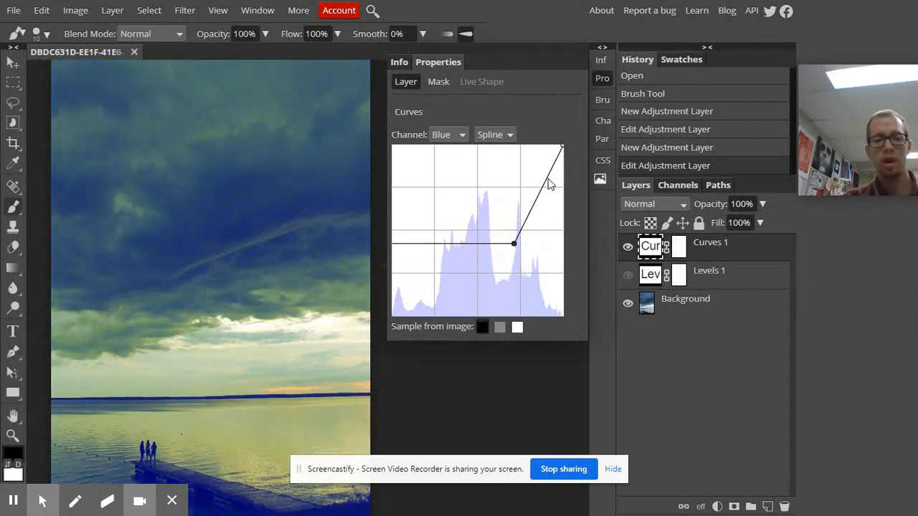
pyautogui.moveTo(546, 185)
pyautogui.mouseDown()
pyautogui.moveTo(549, 213)
pyautogui.moveTo(548, 203)
pyautogui.mouseUp()
pyautogui.moveTo(549, 203); pyautogui.dragTo(550, 215)
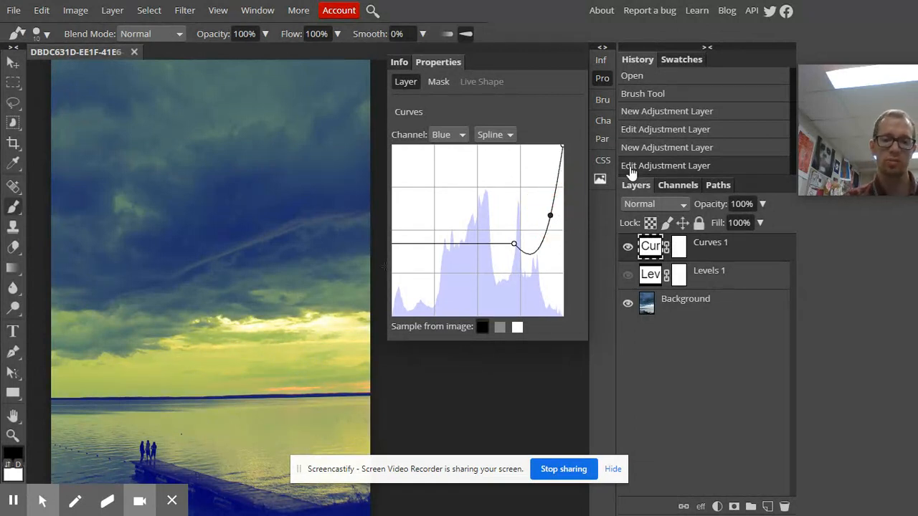